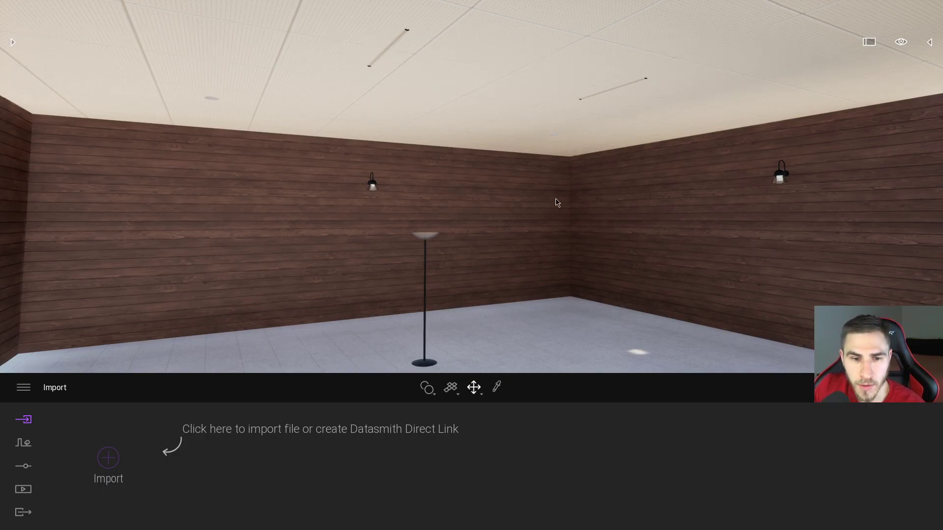
- Look around the room to examine the floor lamp, wall lamps, linear ceiling lights and recessed ceiling downlight
right_drag(414, 244, 258, 252)
right_drag(393, 294, 412, 246)
right_drag(516, 215, 696, 223)
right_drag(505, 253, 441, 253)
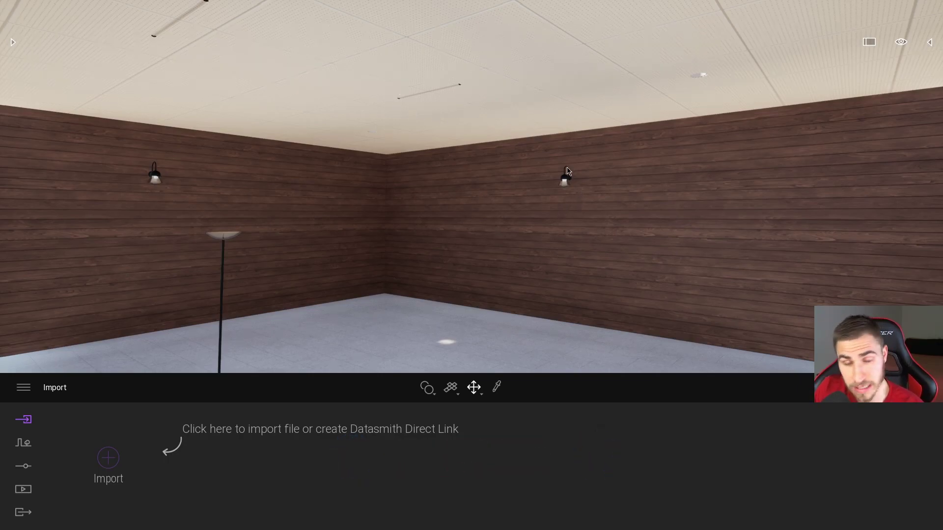
right_drag(443, 221, 490, 236)
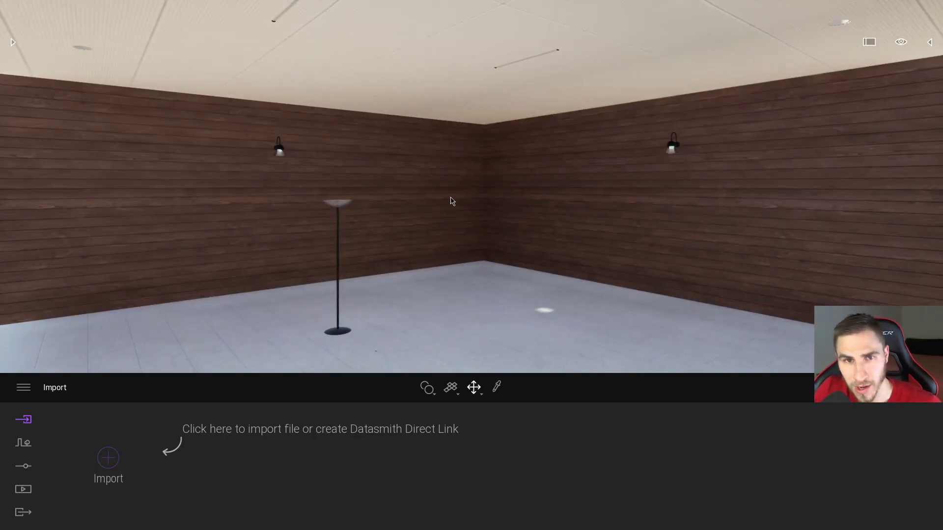
right_drag(442, 286, 395, 260)
right_drag(443, 286, 402, 132)
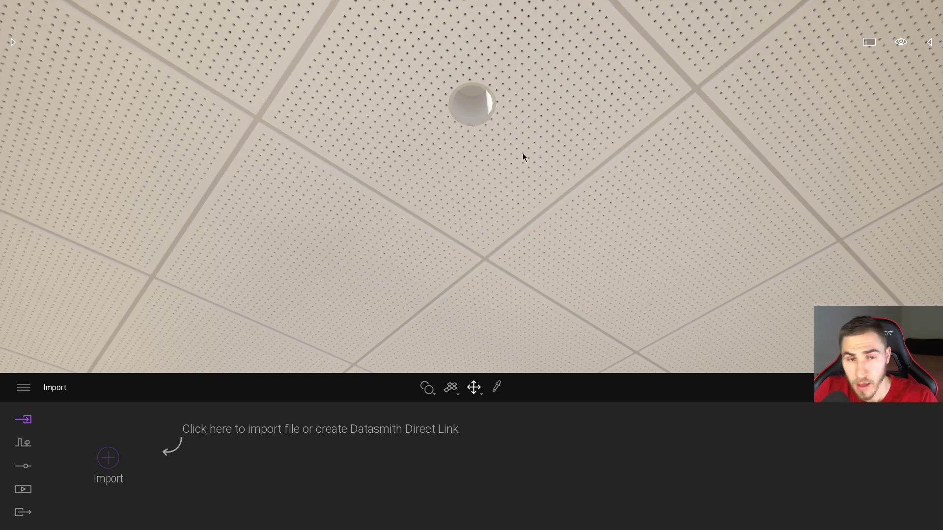
right_drag(471, 96, 479, 111)
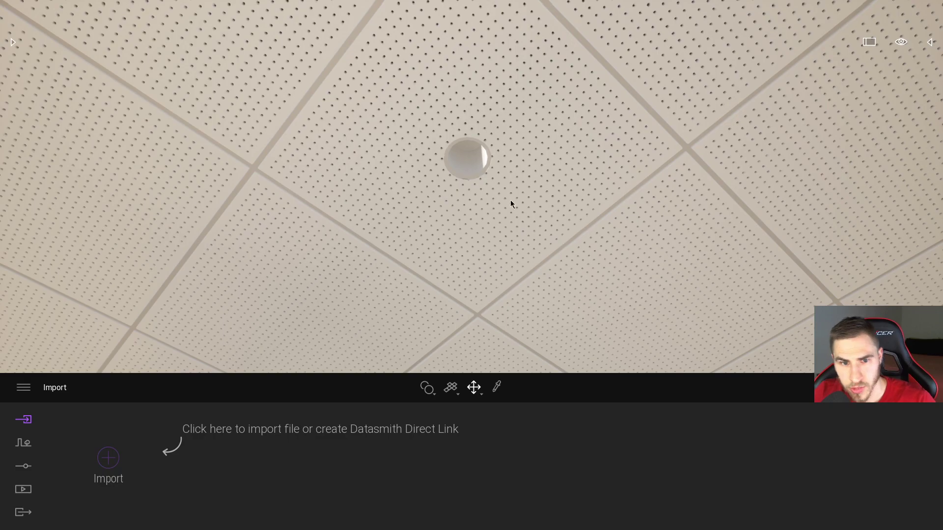
right_drag(508, 191, 564, 348)
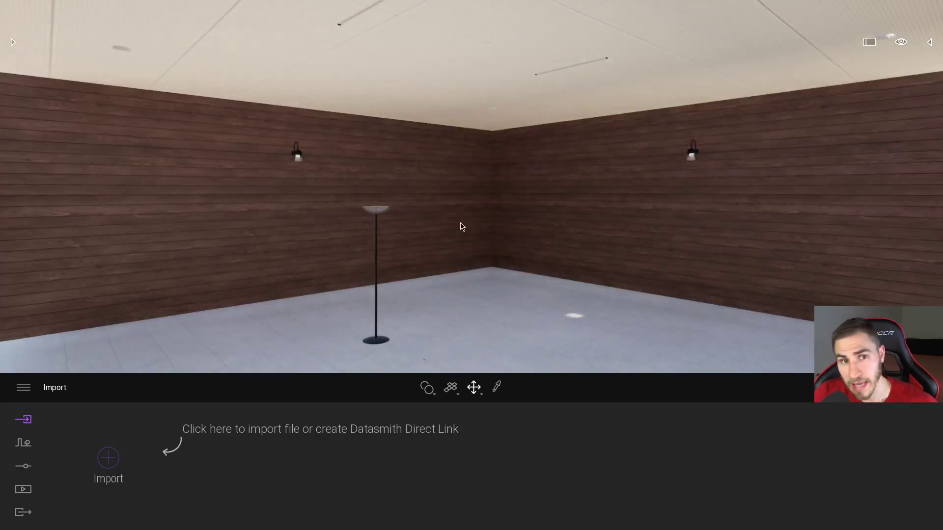
- Place an IES 05 light from the Lights library on the ceiling beside the recessed downlight, and close the library
click(12, 44)
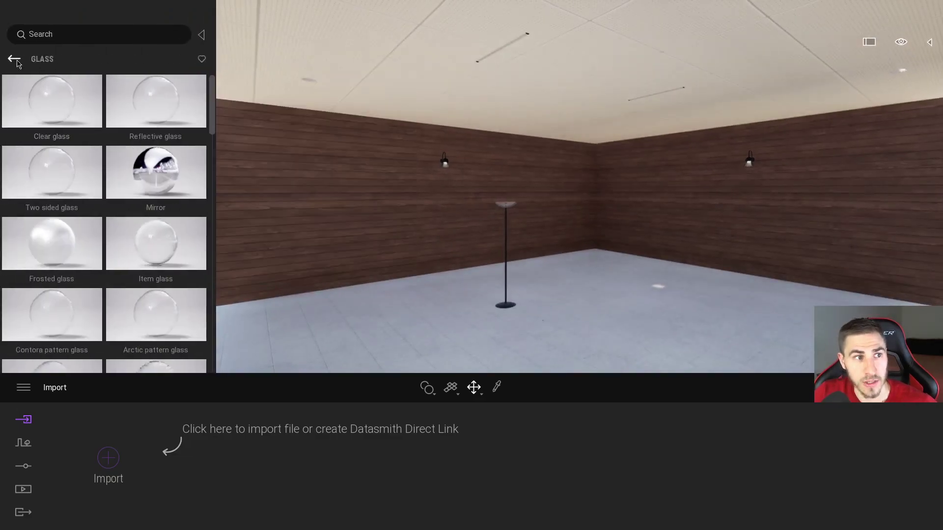
click(15, 62)
click(154, 193)
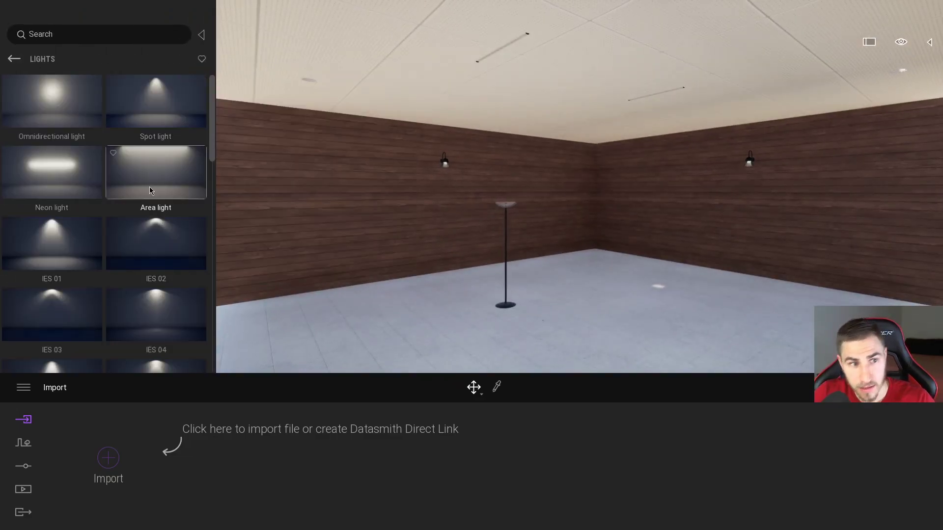
scroll(149, 187, down, 3)
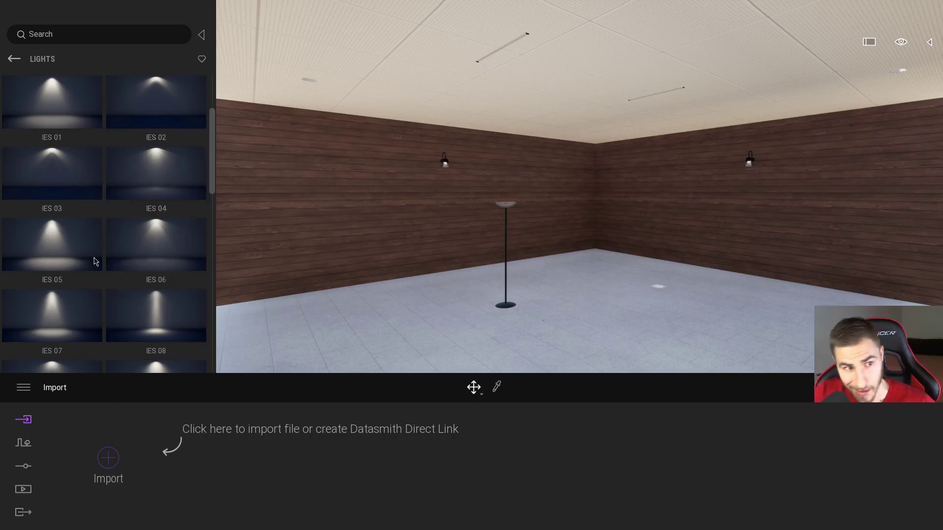
drag(42, 253, 564, 295)
right_drag(564, 294, 547, 310)
drag(546, 311, 554, 220)
right_drag(554, 220, 554, 221)
drag(555, 224, 555, 223)
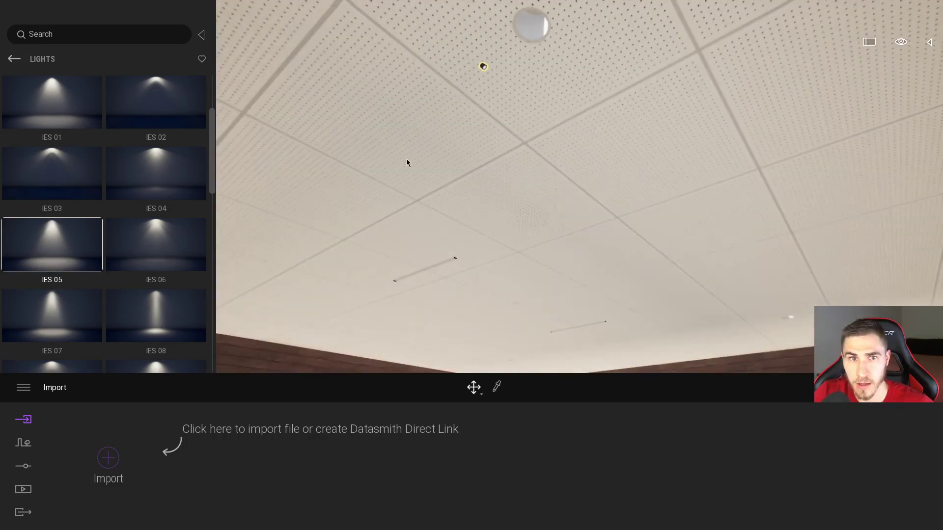
click(201, 34)
right_drag(411, 219, 412, 219)
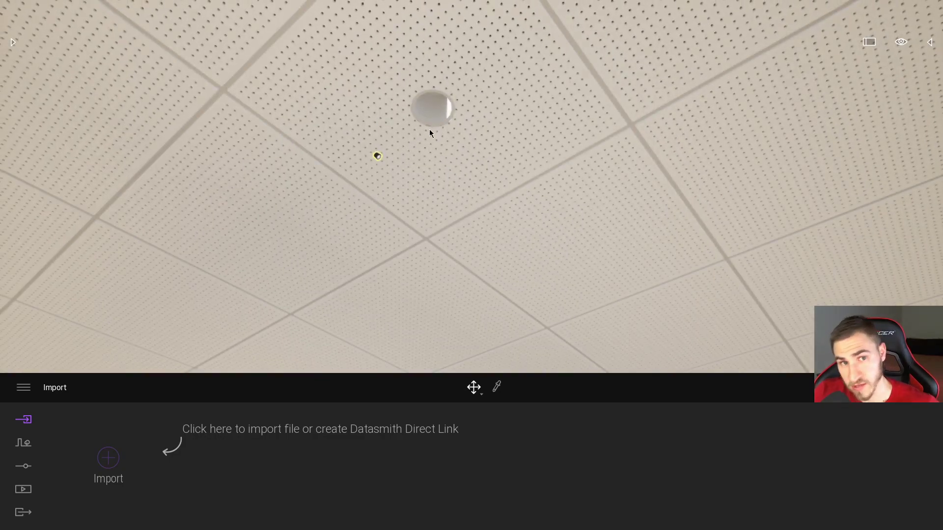
- Show the scene graph and display the transform properties of the recessed 6" incandescent downlight
click(930, 42)
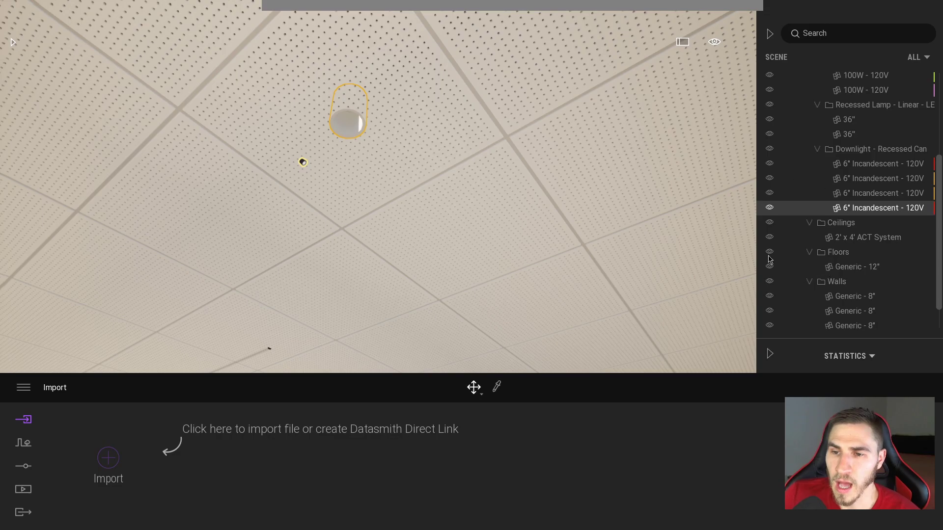
click(852, 358)
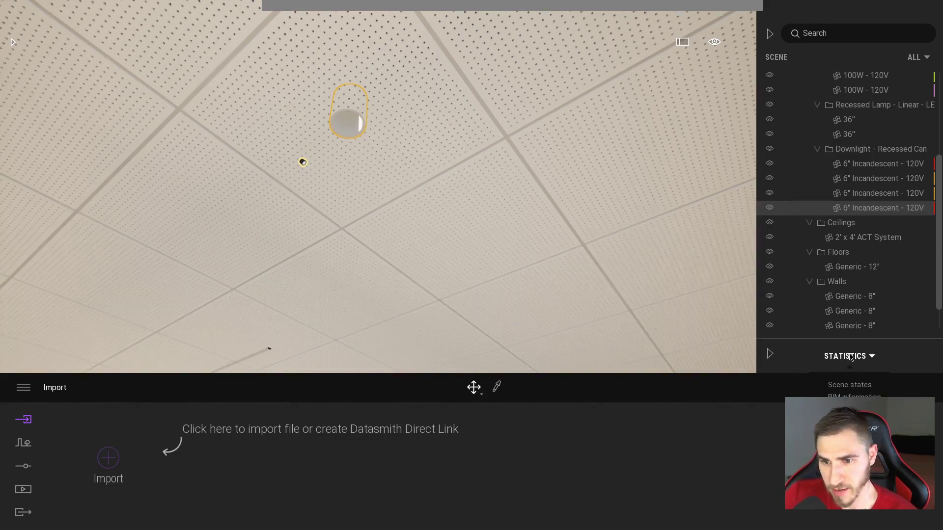
click(843, 409)
click(769, 354)
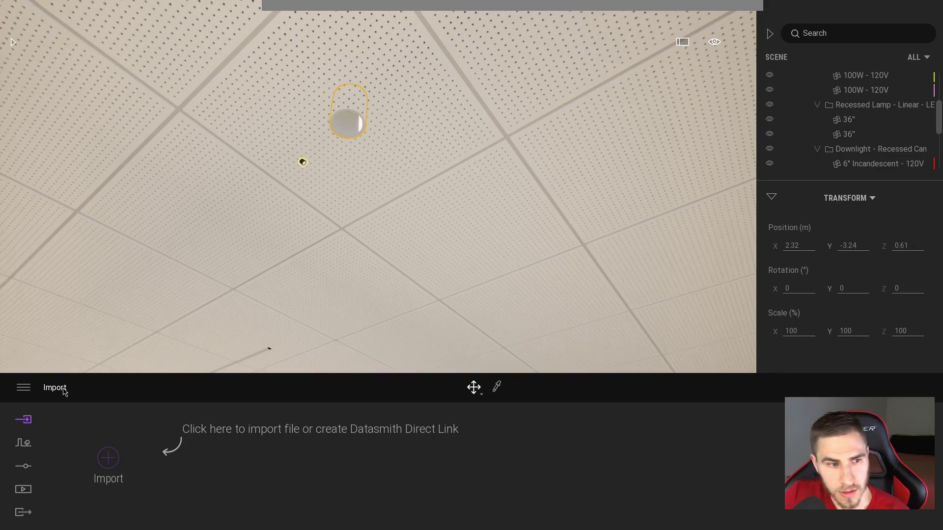
- Check the unit system setting in the preferences, and close them without changes
click(23, 387)
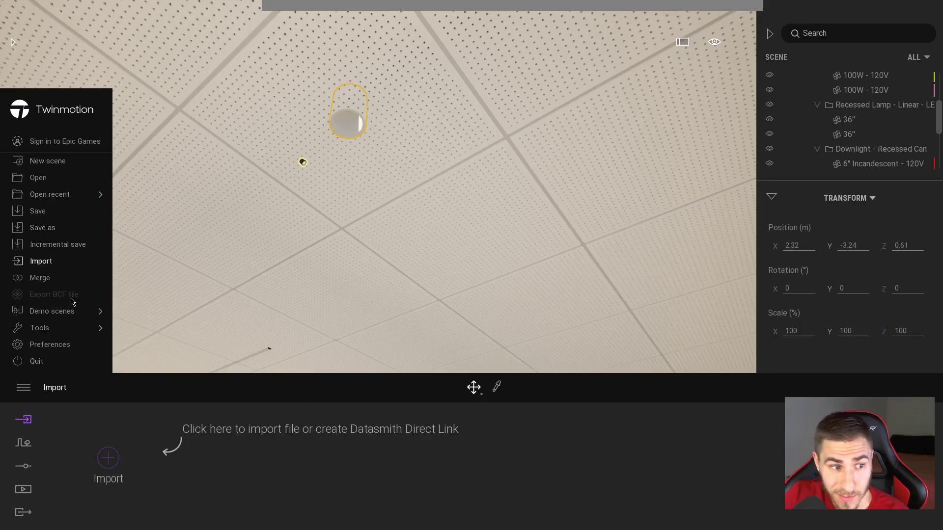
click(47, 344)
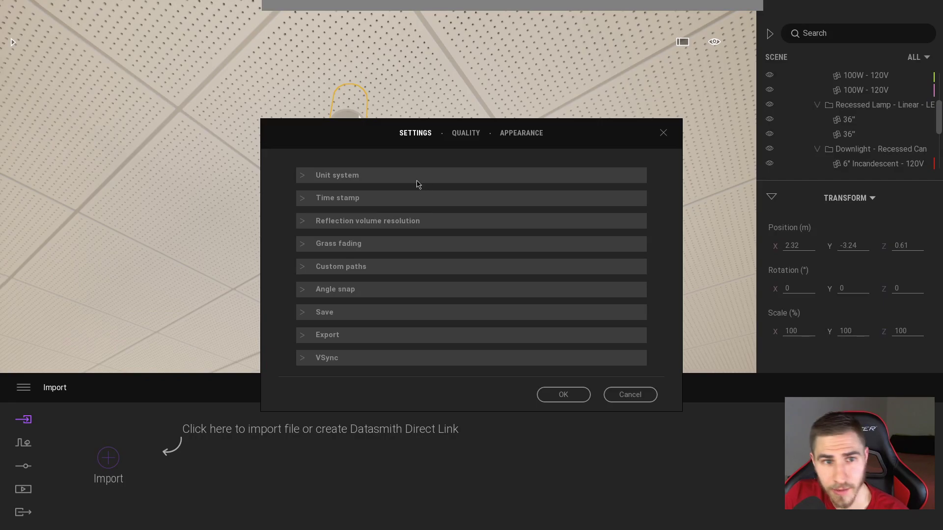
click(313, 175)
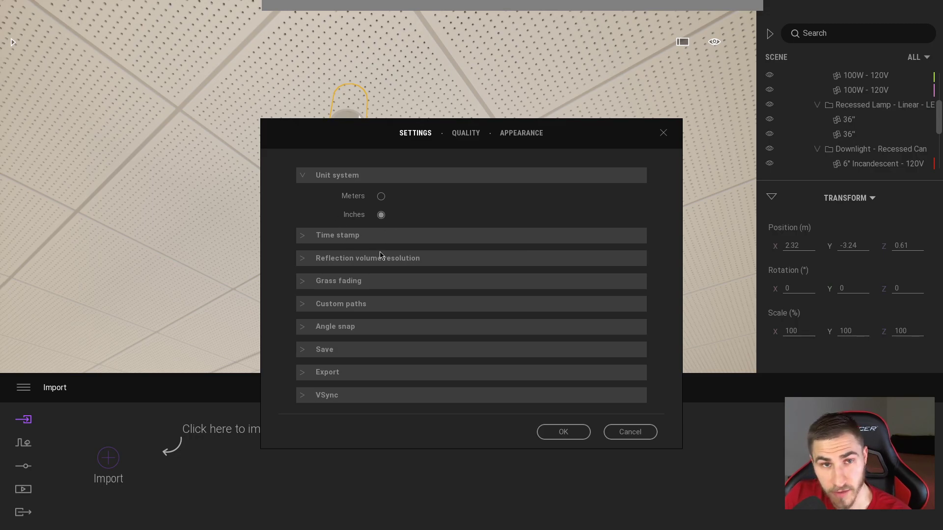
click(630, 432)
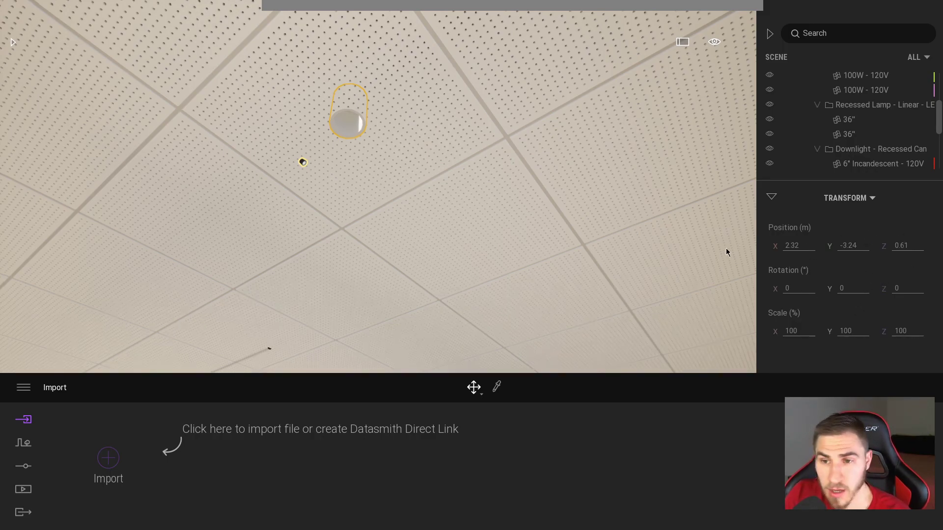
click(865, 205)
click(865, 205)
click(865, 204)
click(836, 254)
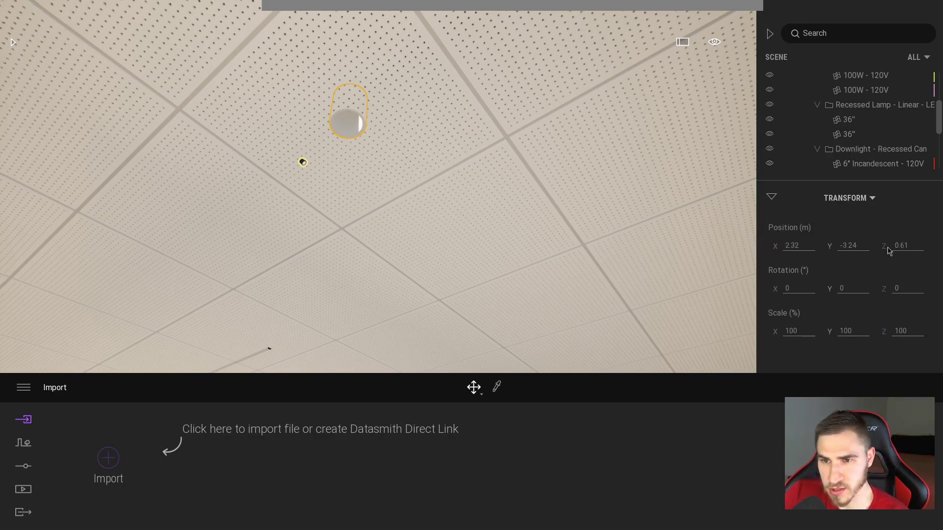
right_drag(505, 196, 470, 199)
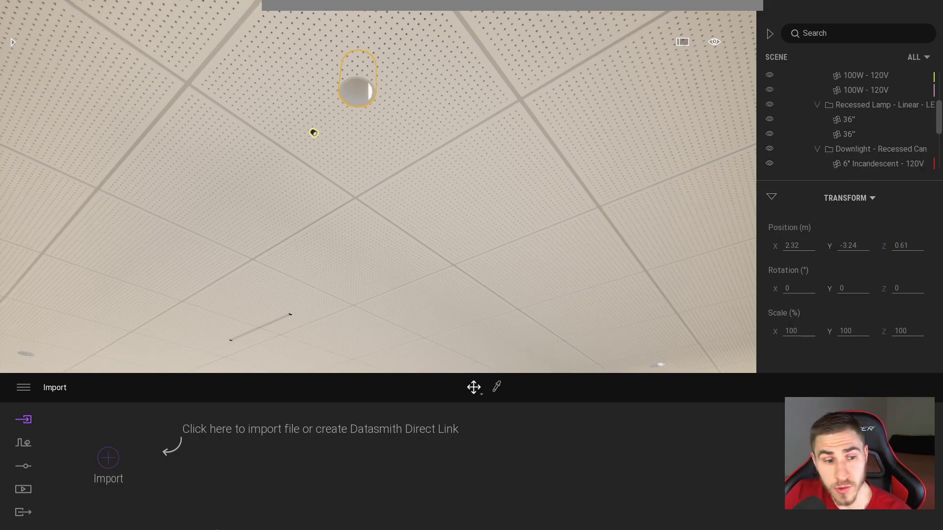
- Hide the existing Addin model in the scene graph
scroll(864, 125, up, 8)
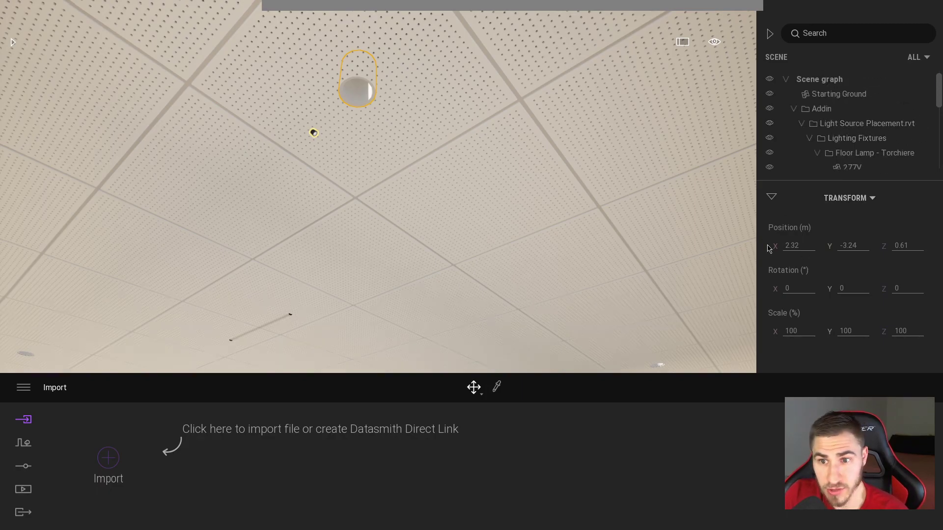
click(769, 108)
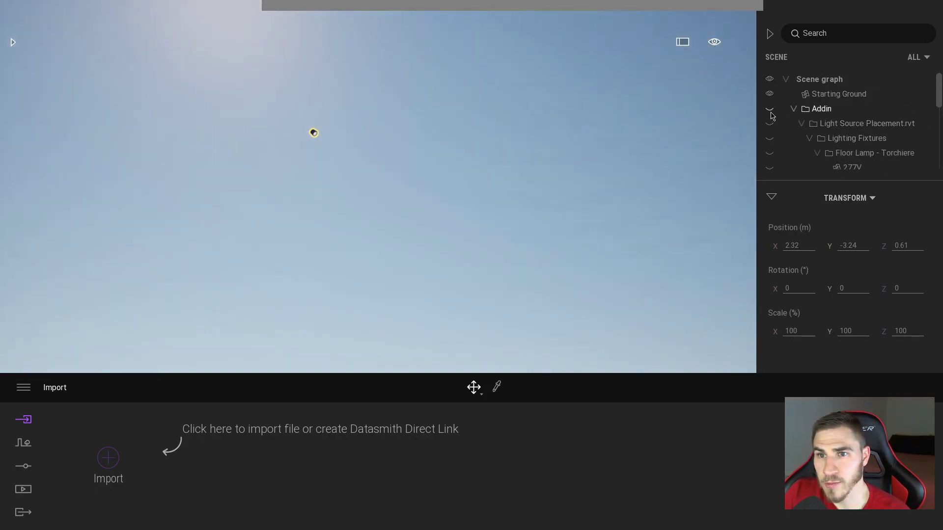
drag(937, 99, 937, 74)
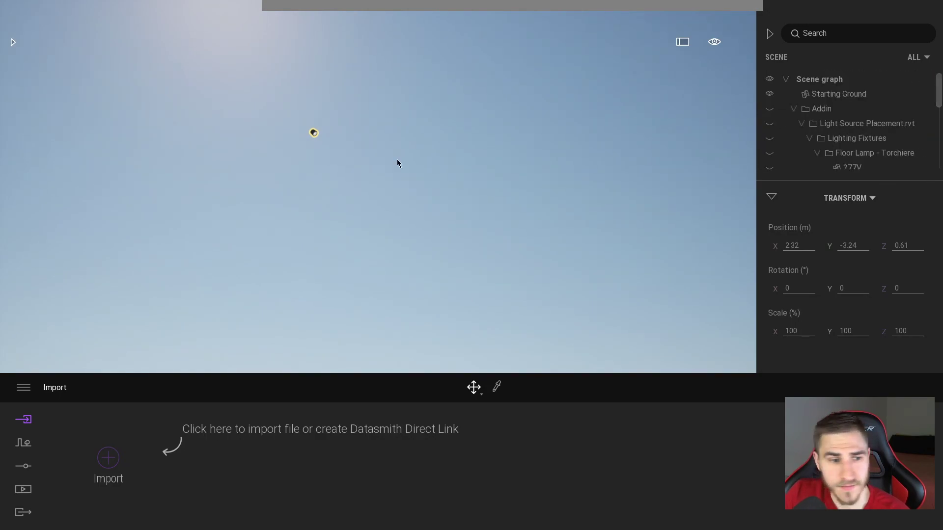
- Import the unnamed Revit source through Direct Link with the collapse option set to Keep hierarchy
click(108, 457)
click(492, 201)
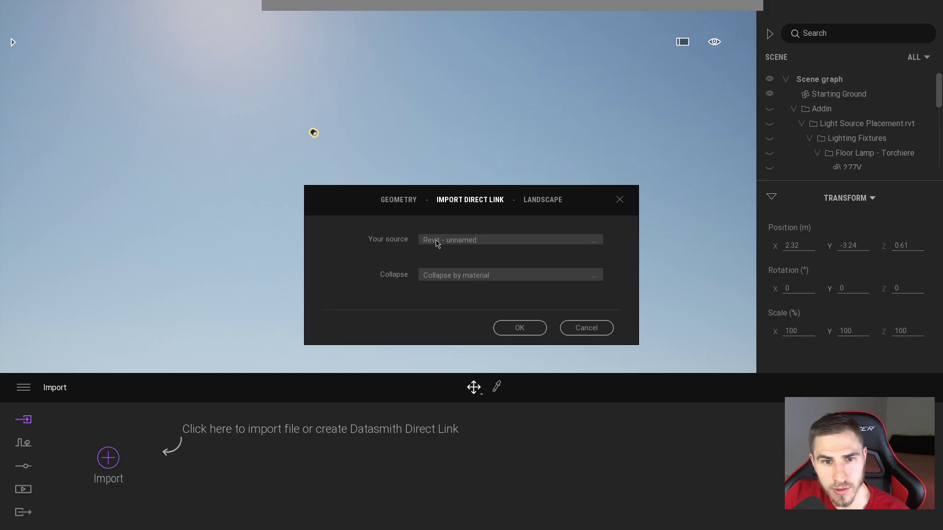
click(516, 279)
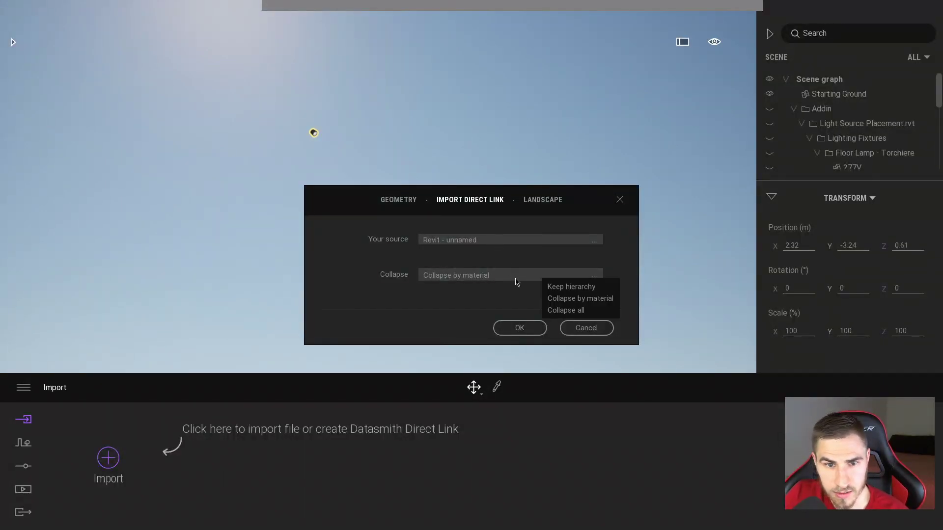
click(579, 288)
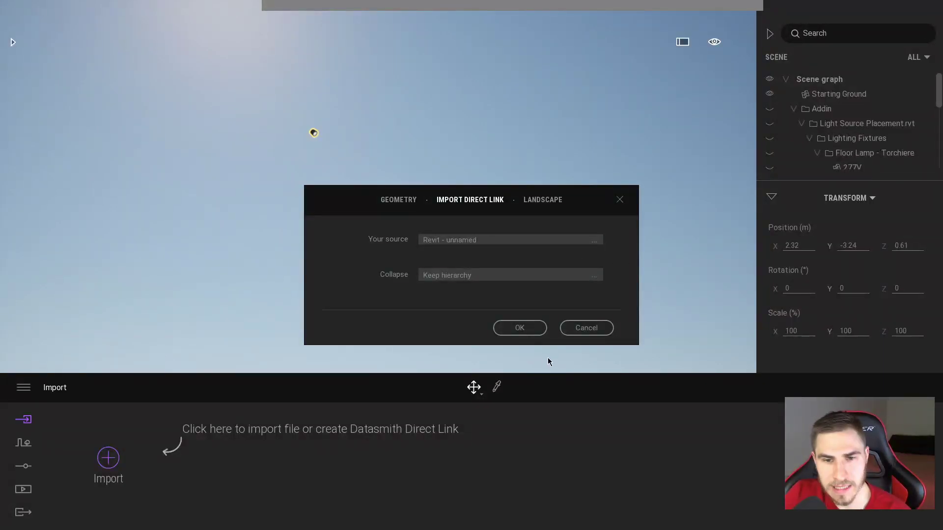
click(506, 333)
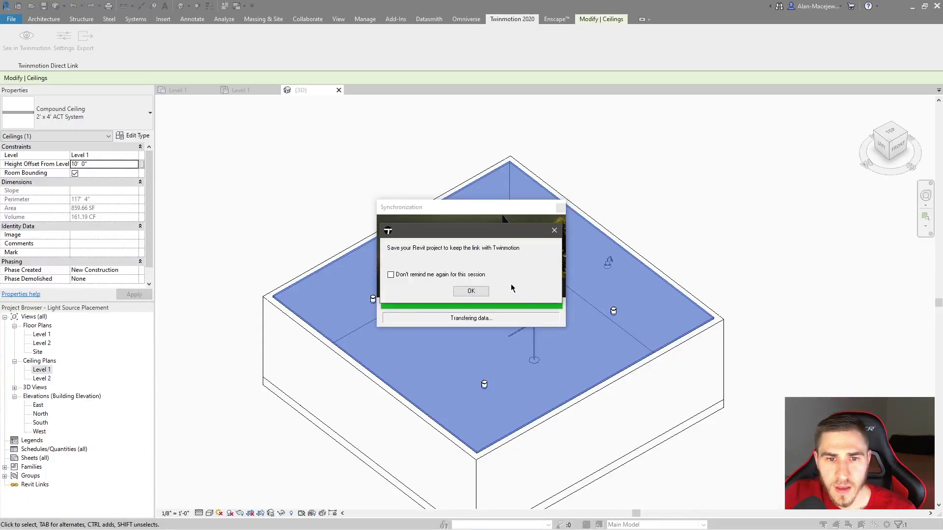
- In Revit, dismiss the Twinmotion save reminder and display the Datasmith add-in tools
click(479, 291)
click(290, 120)
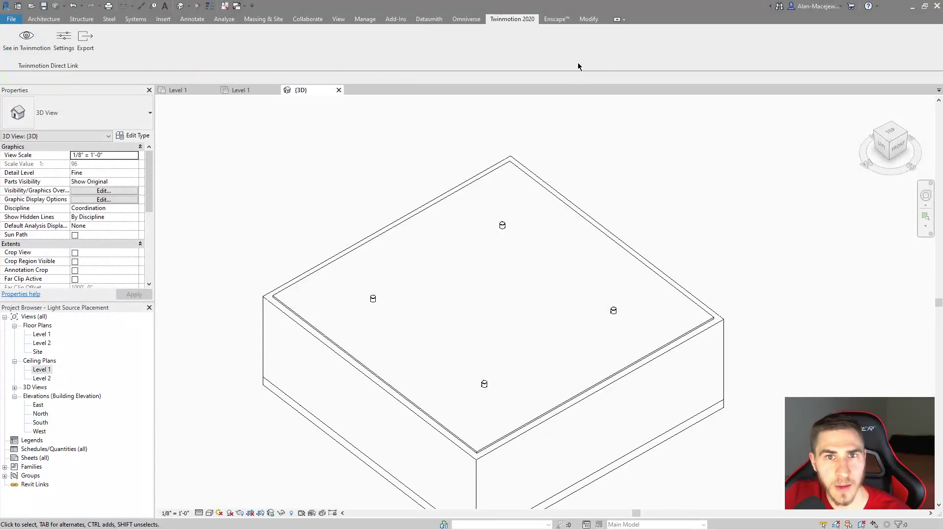
click(428, 20)
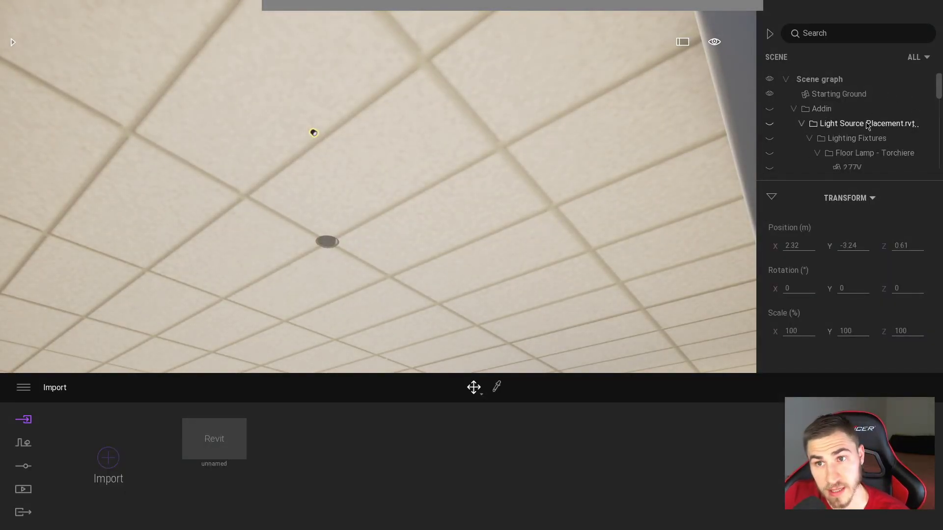
- Expand the newly imported model's hierarchy in an enlarged scene graph and select its nearest recessed ceiling downlight
right_drag(506, 198, 537, 277)
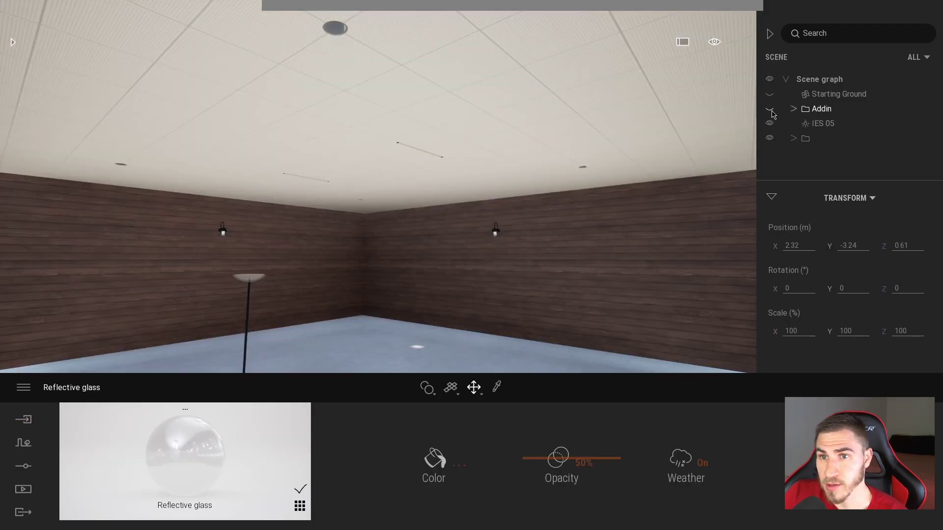
right_click(829, 109)
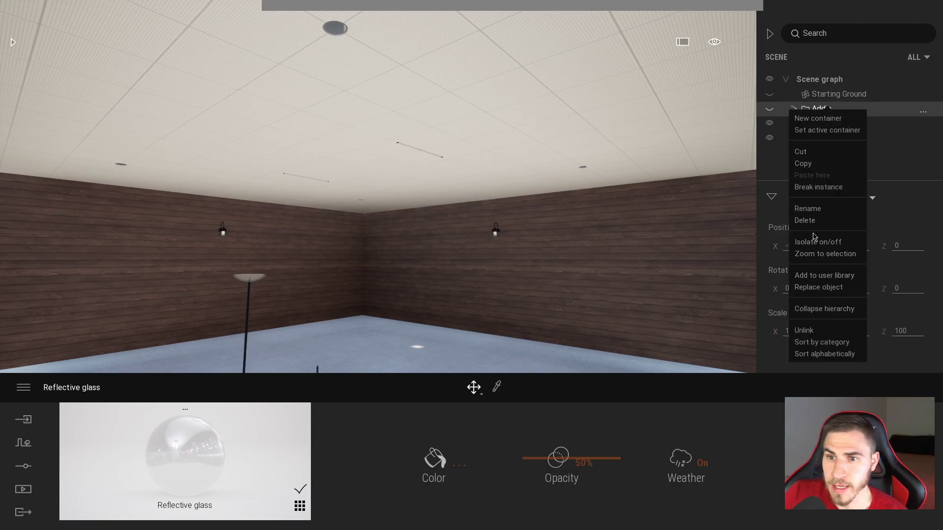
click(925, 146)
click(793, 138)
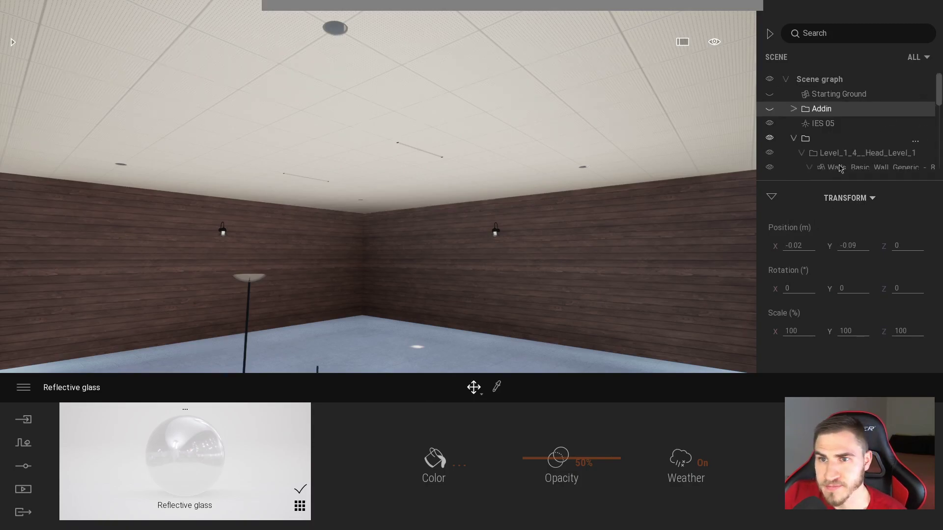
scroll(841, 168, down, 1)
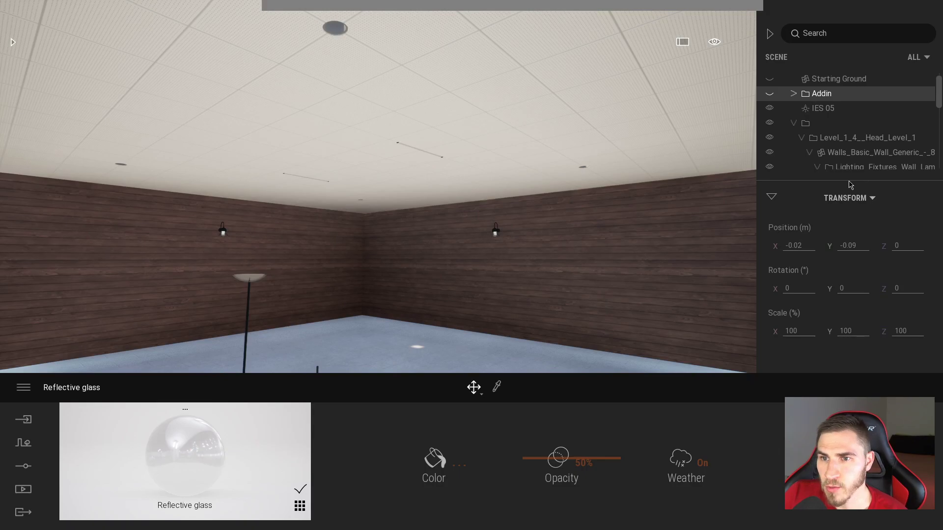
drag(840, 181, 838, 284)
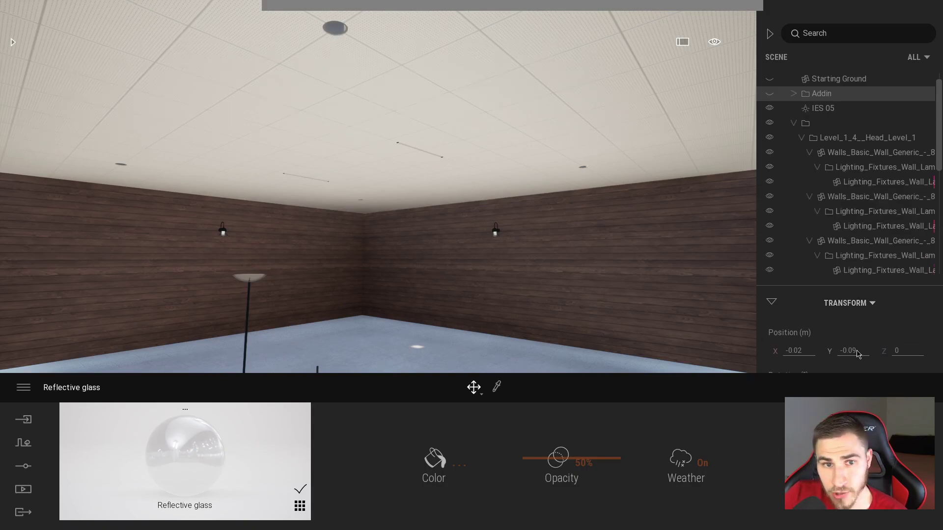
right_drag(565, 283, 426, 109)
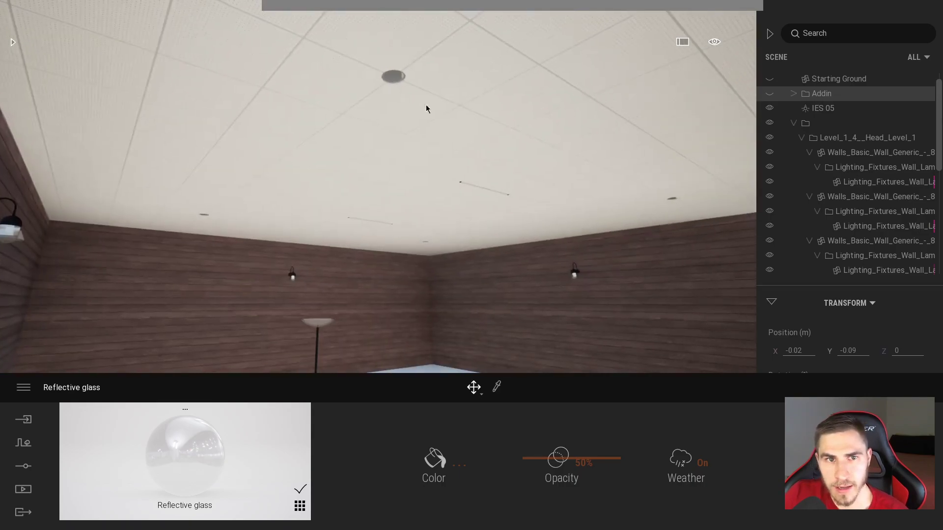
click(392, 86)
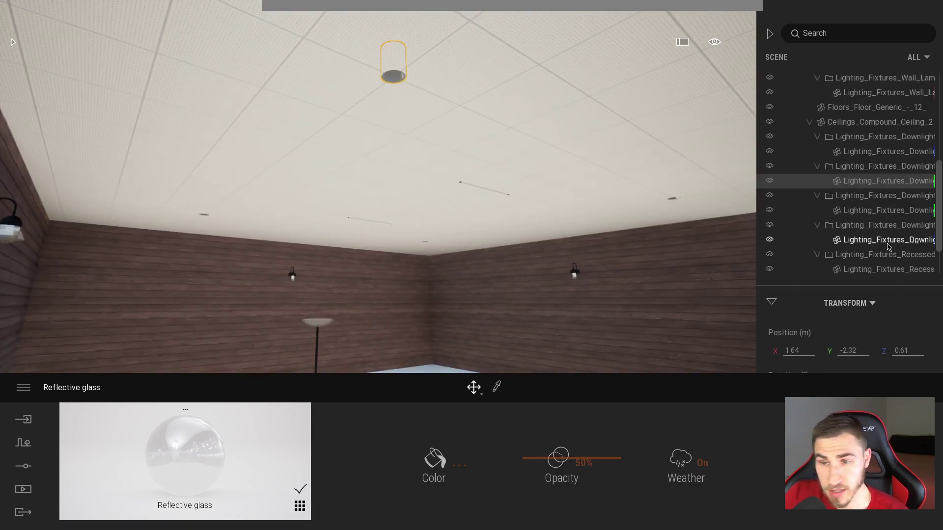
- Try lowering the selected ceiling downlight to a Z position of 0.36 m, and undo the move
scroll(796, 221, down, 1)
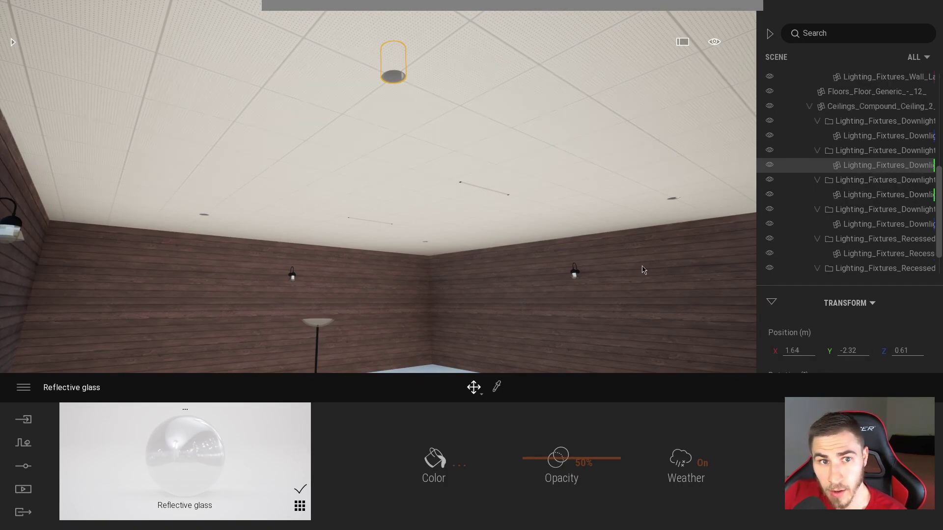
mouse_move(528, 334)
right_down()
mouse_move(528, 266)
mouse_move(527, 333)
right_up()
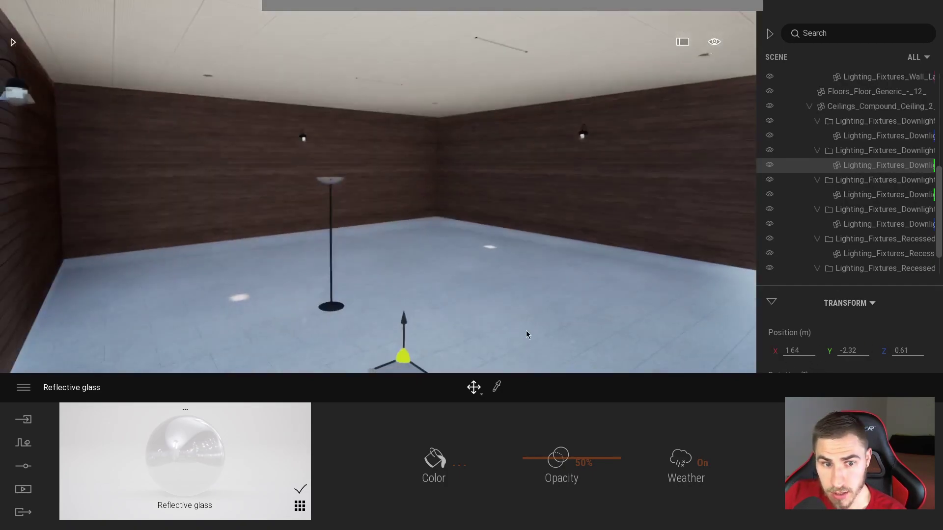
drag(404, 328, 404, 360)
right_drag(404, 359, 437, 190)
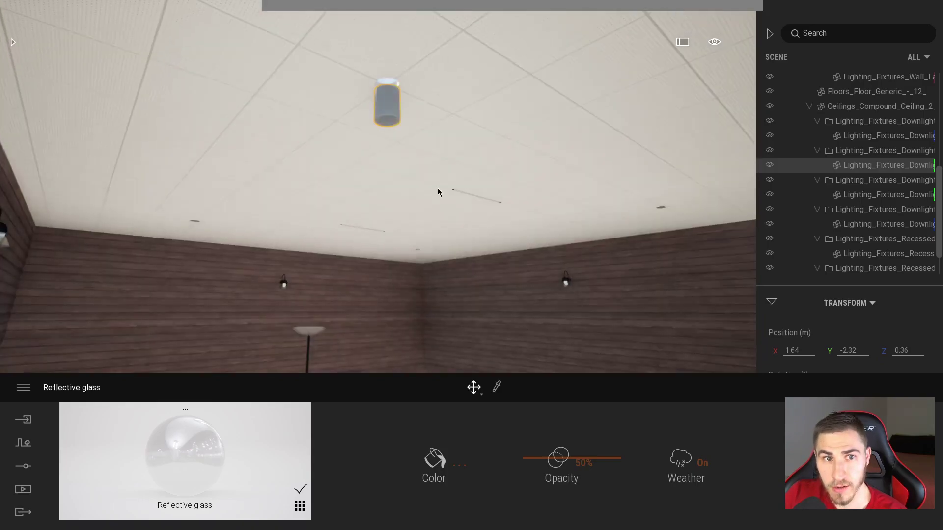
key(ctrl+z)
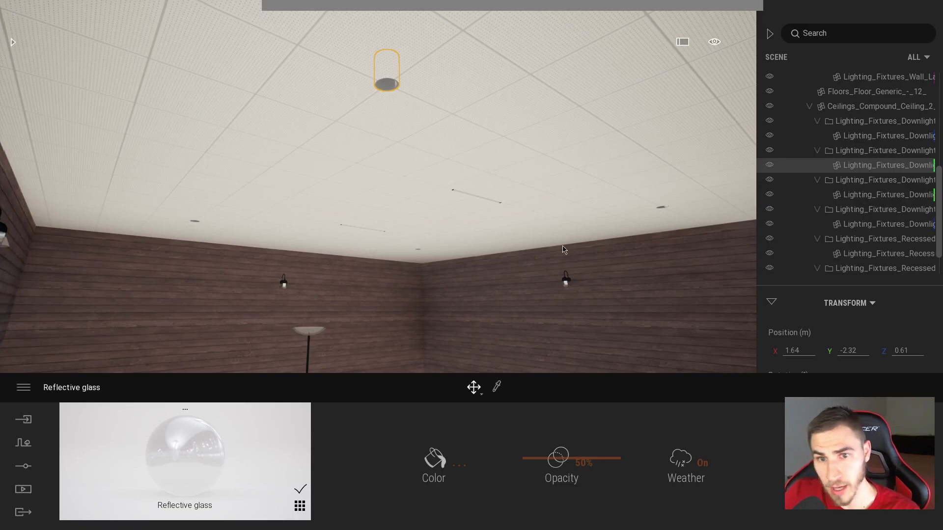
drag(440, 232, 416, 362)
right_drag(416, 362, 444, 267)
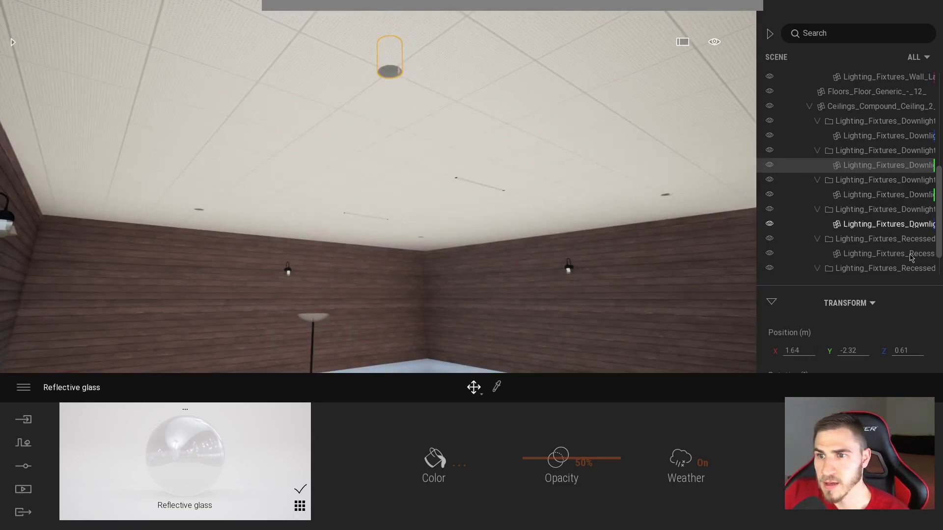
- Move the IES 05 light to the end of the scene graph, below the floor lamp entries
scroll(940, 267, down, 3)
scroll(940, 268, up, 10)
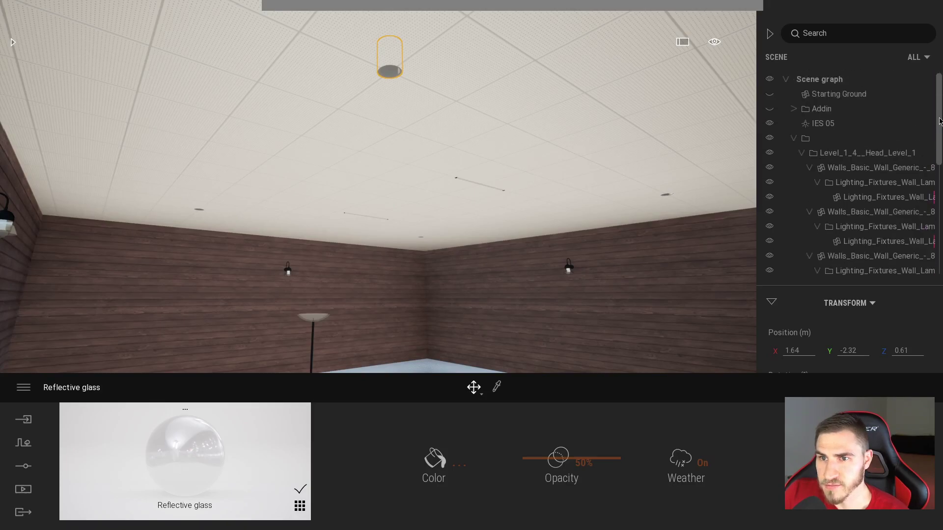
drag(830, 123, 866, 269)
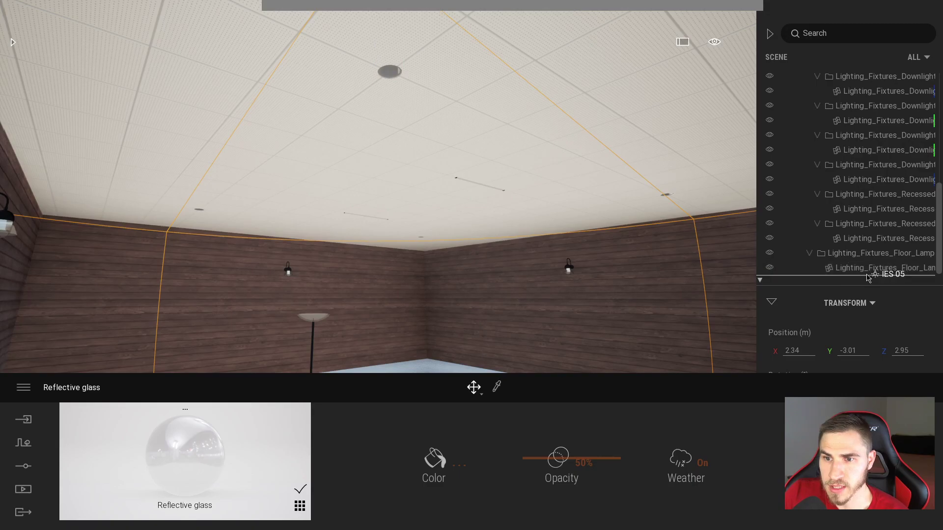
- Copy the nearest ceiling downlight's X position of 1.64 m to the IES 05 light
click(391, 71)
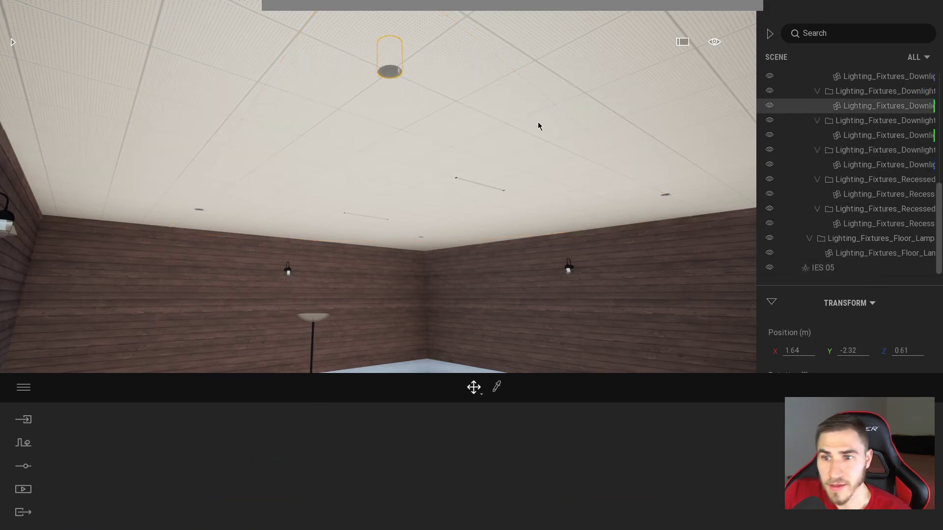
drag(803, 356, 772, 352)
key(ctrl+c)
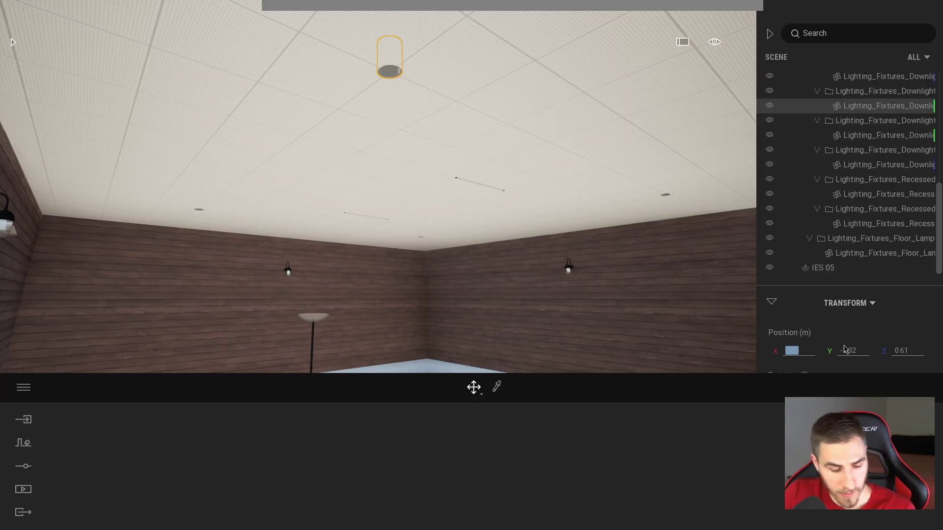
click(826, 267)
double_click(797, 352)
key(ctrl+v)
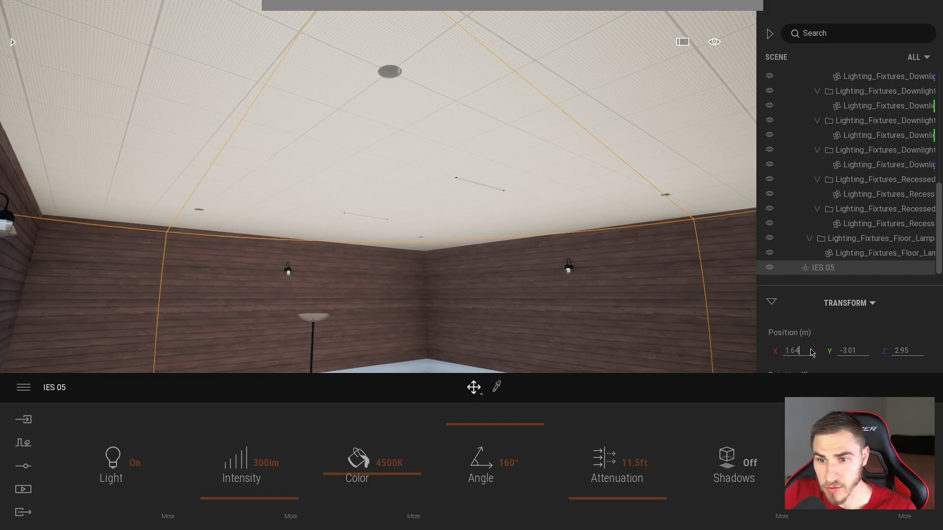
key(Return)
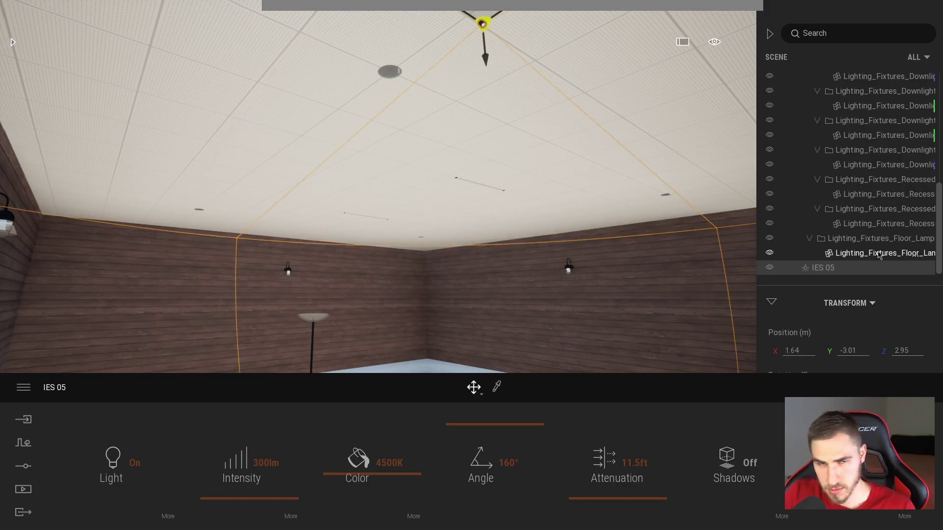
- Copy the same downlight's Y position of -2.32 m to the IES 05 light
click(383, 74)
click(853, 351)
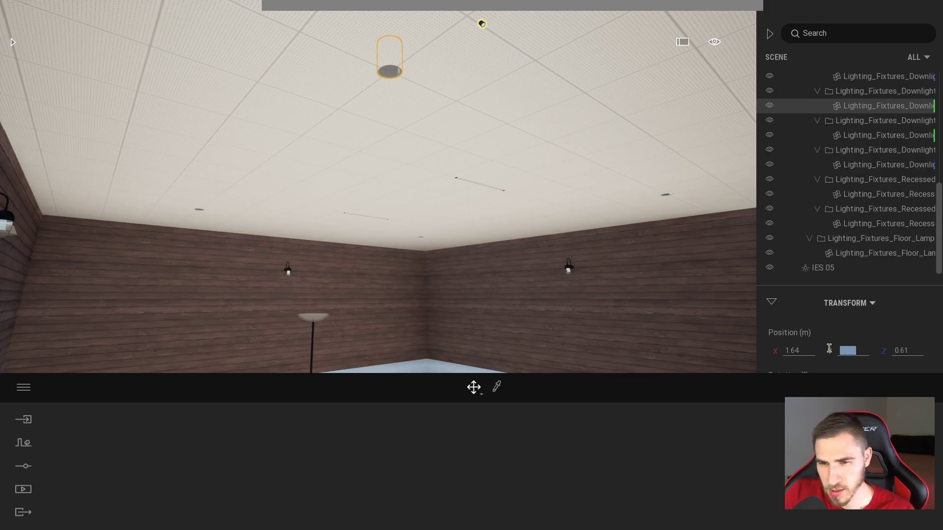
click(849, 270)
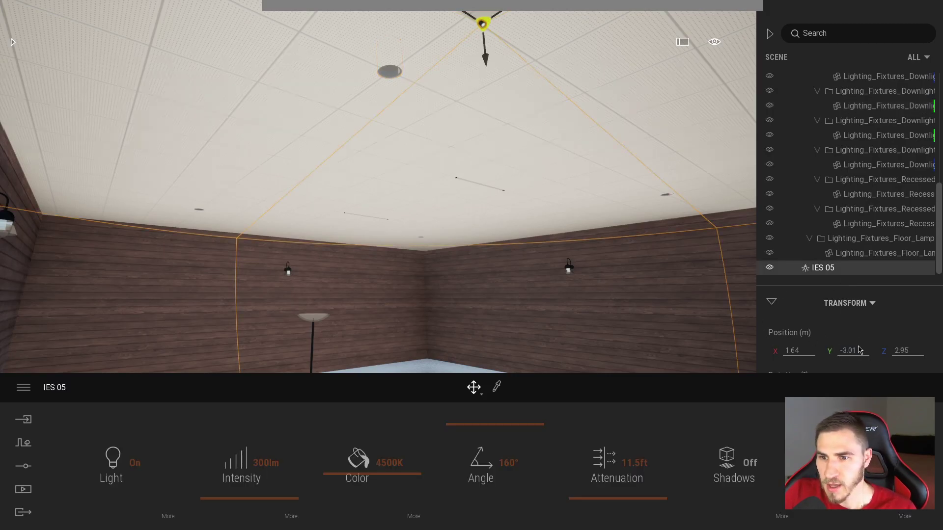
drag(856, 348, 831, 351)
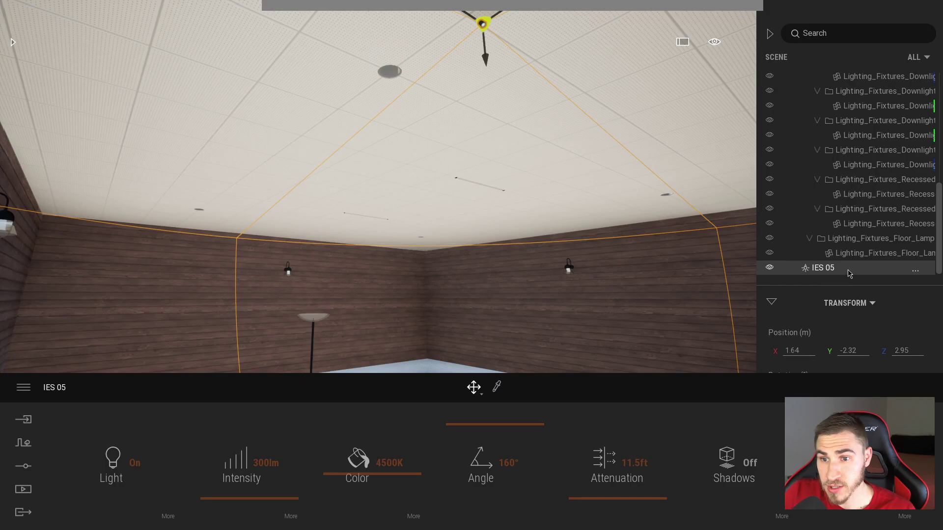
key(ctrl+v)
- Copy the downlight's Z position of 0.61 m to the IES 05 light
click(385, 74)
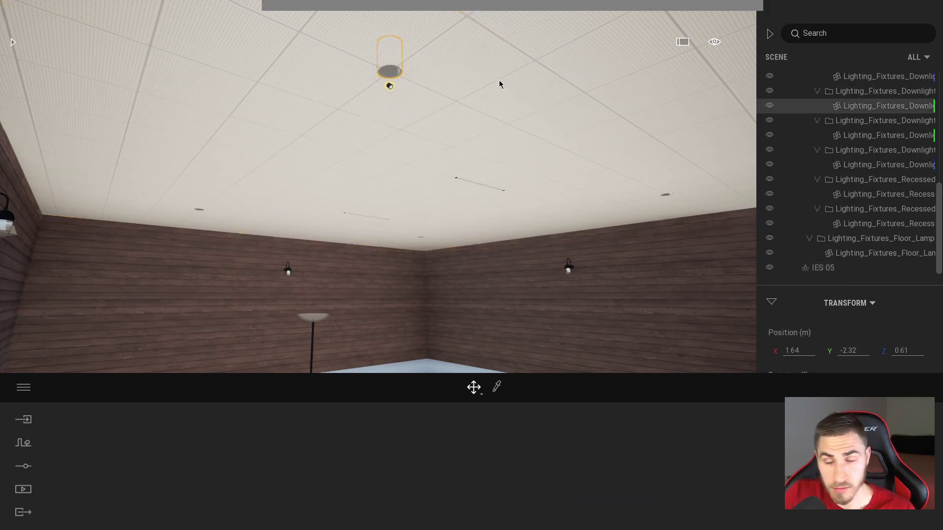
click(905, 350)
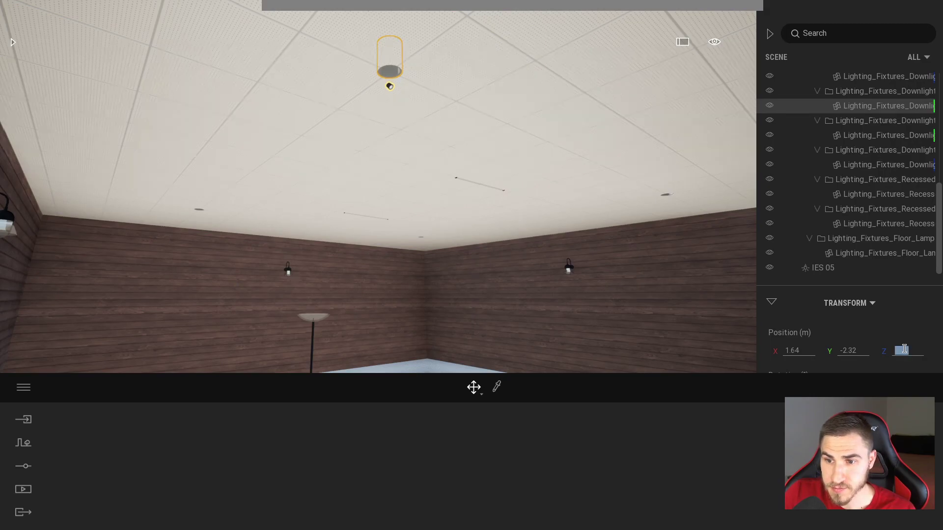
click(824, 268)
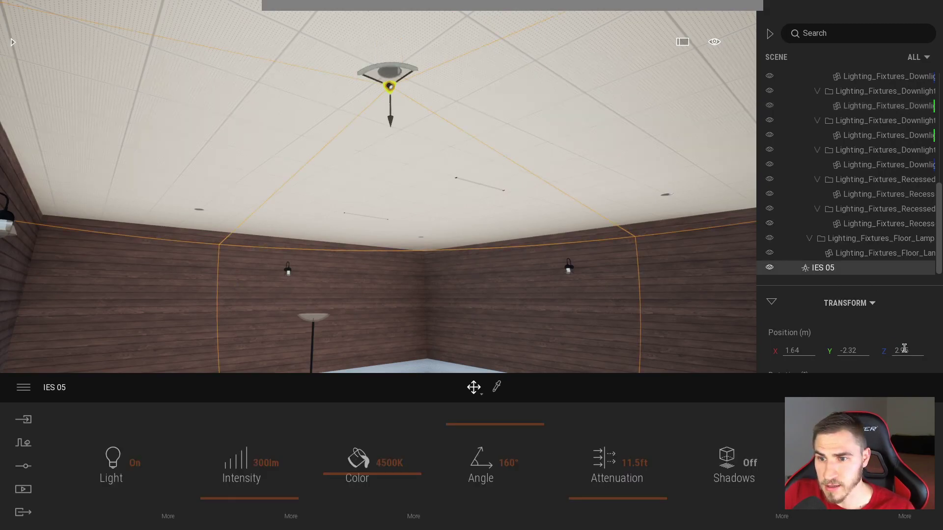
click(905, 348)
click(794, 303)
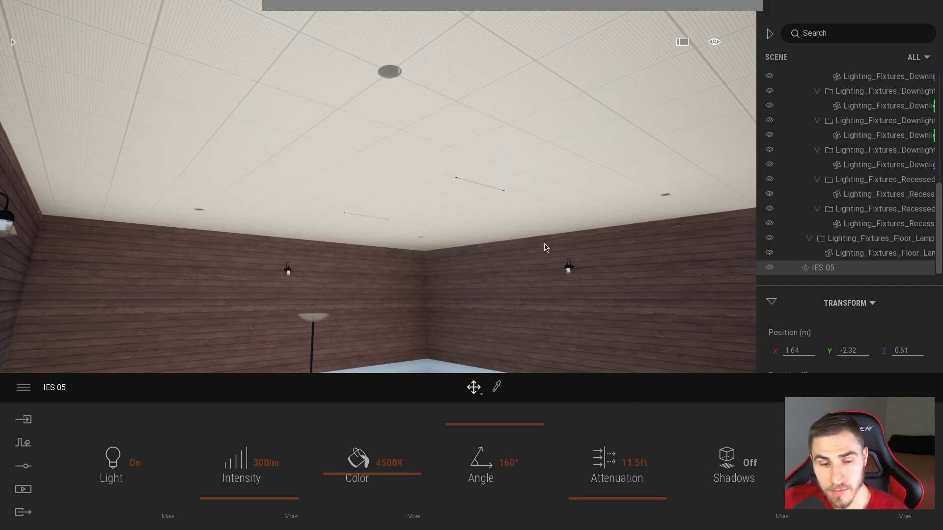
- Select the nearest ceiling downlight, then switch to Revit and select the matching fixture in the 3D view
mouse_move(436, 82)
right_down()
mouse_move(392, 197)
mouse_move(436, 83)
right_up()
click(377, 84)
right_drag(437, 162, 433, 89)
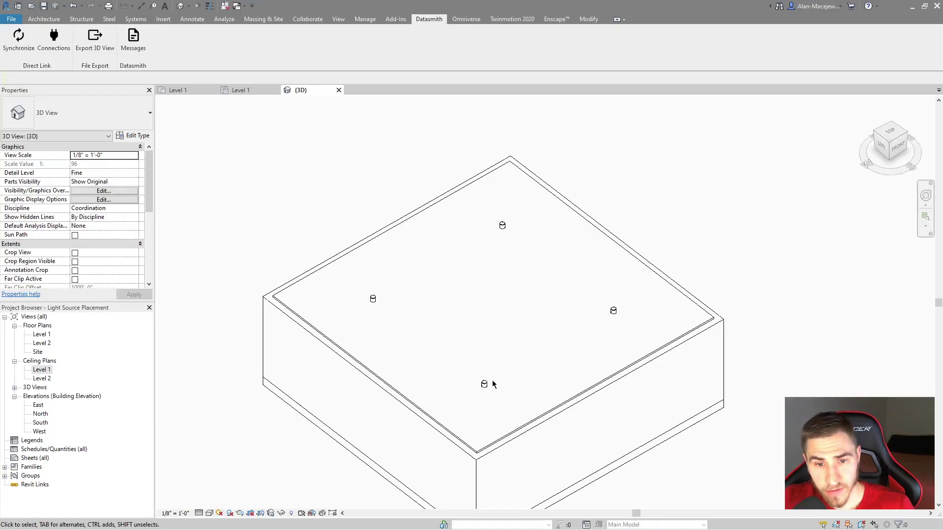
click(484, 382)
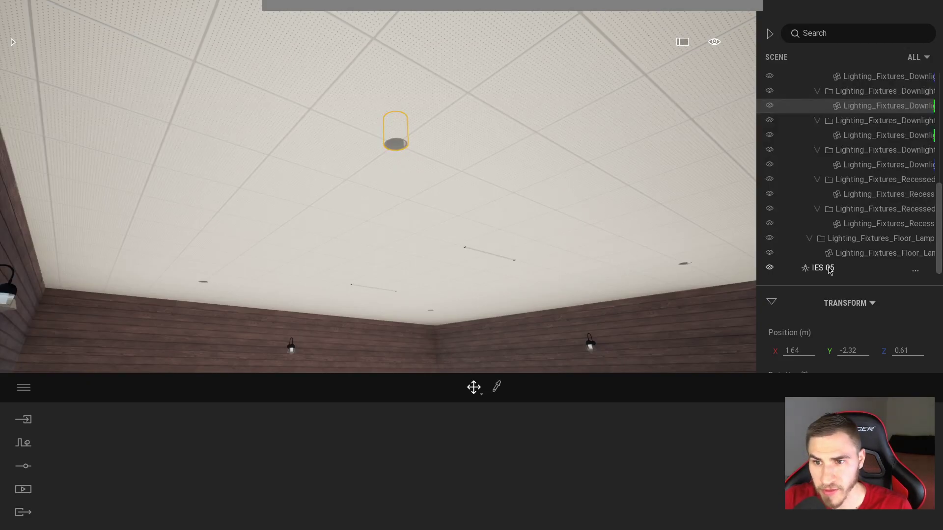
- Back in Twinmotion, select the IES 05 light and compare its height with the ceiling downlight's
double_click(829, 269)
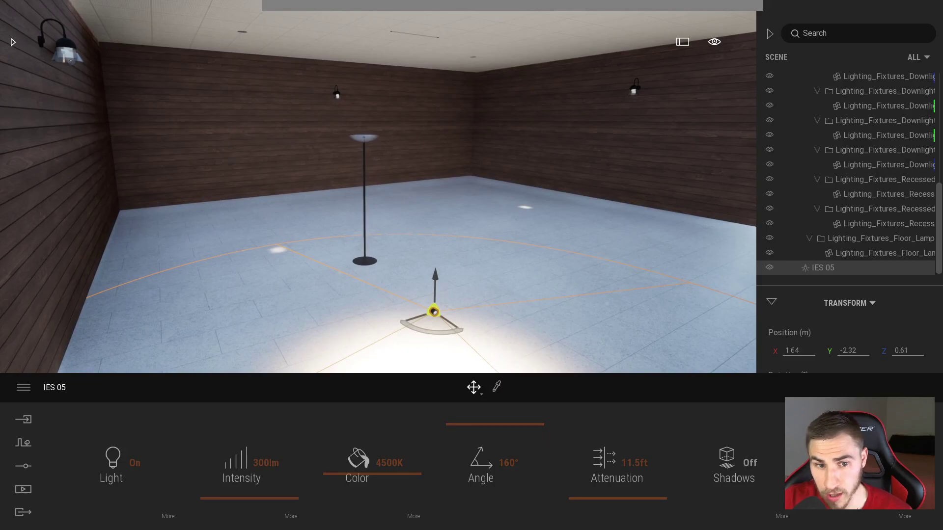
right_drag(389, 292, 481, 126)
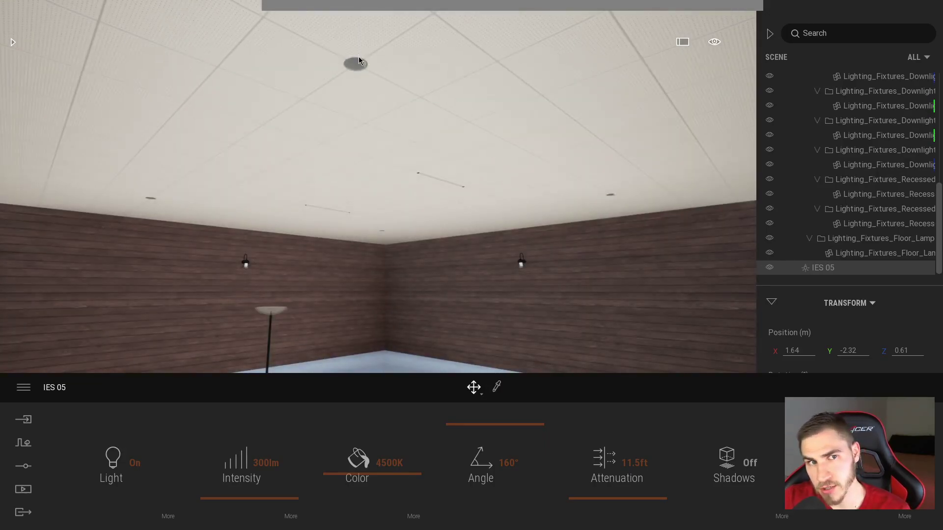
right_drag(359, 66, 387, 18)
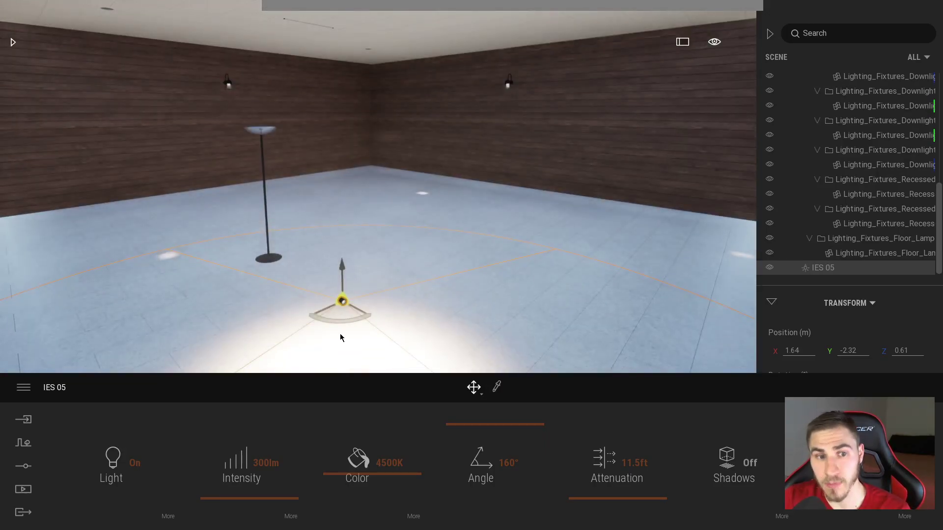
right_drag(418, 317, 408, 260)
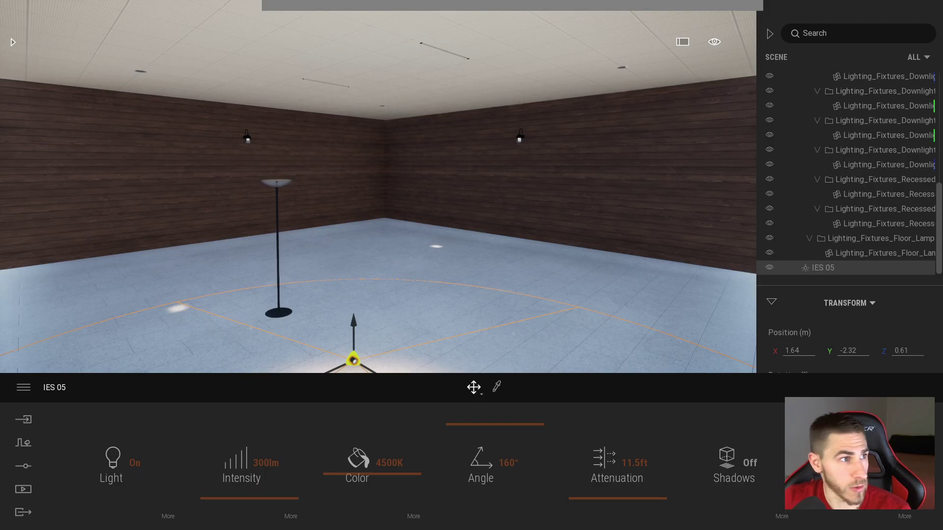
- Bring up the browser's feet to meters converter and arrange it as a small window over the viewport
drag(0, 62, 655, 62)
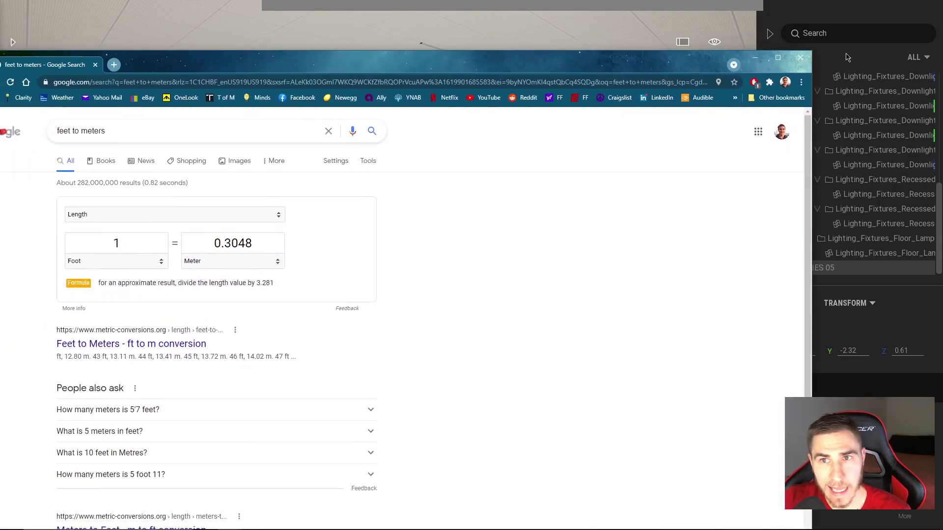
drag(815, 51, 385, 348)
drag(210, 352, 495, 238)
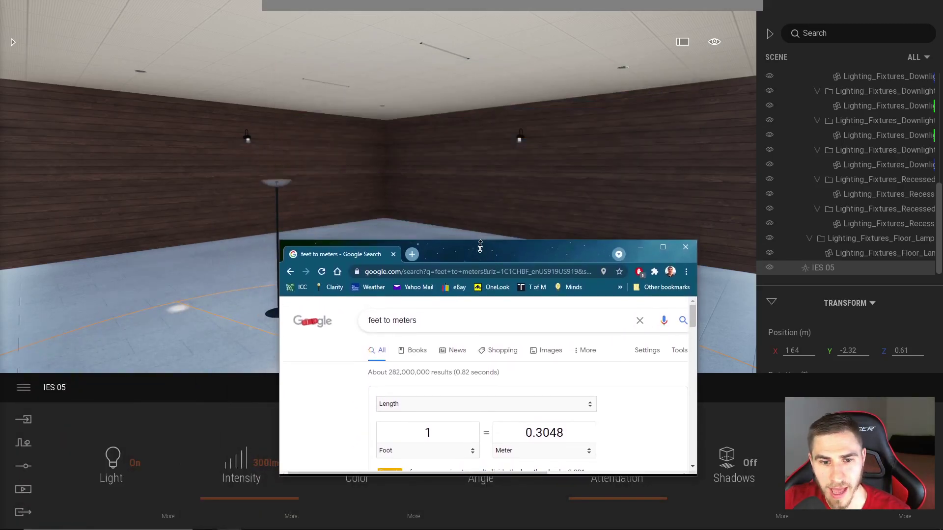
drag(482, 269, 513, 71)
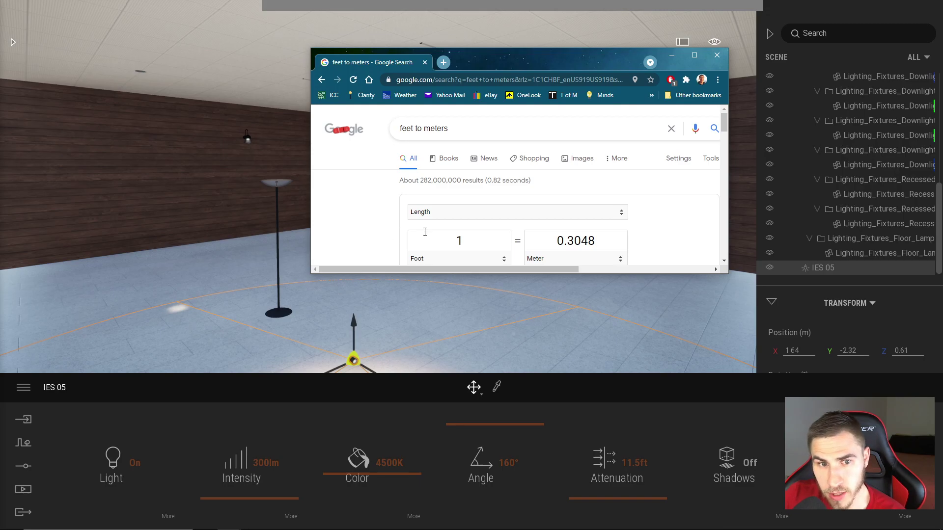
- Convert 10.25 feet to meters in the Google length converter
click(477, 236)
text(10)
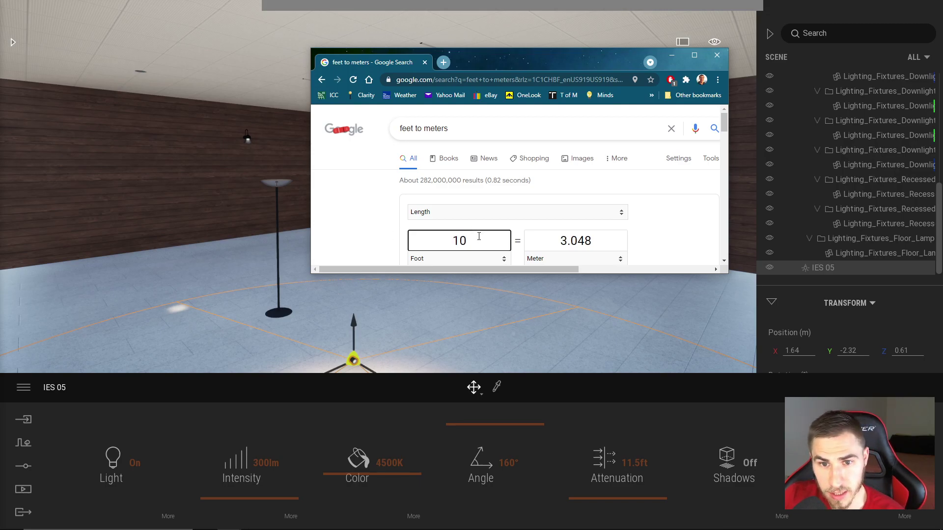
scroll(701, 189, down, 1)
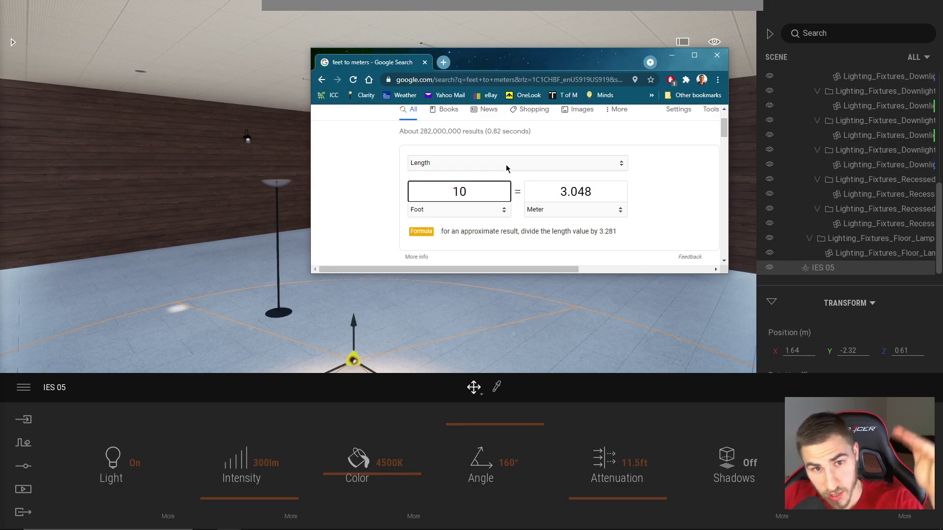
text(.25)
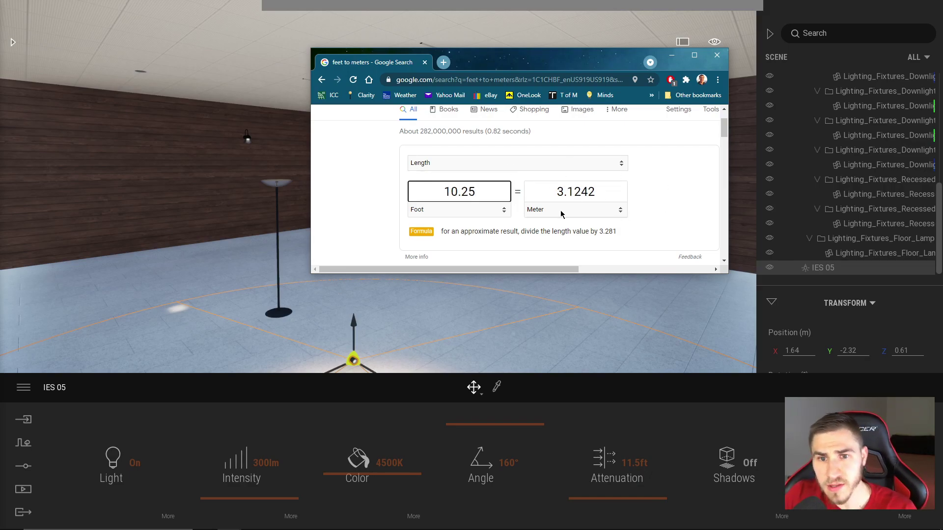
drag(581, 193, 556, 196)
click(590, 194)
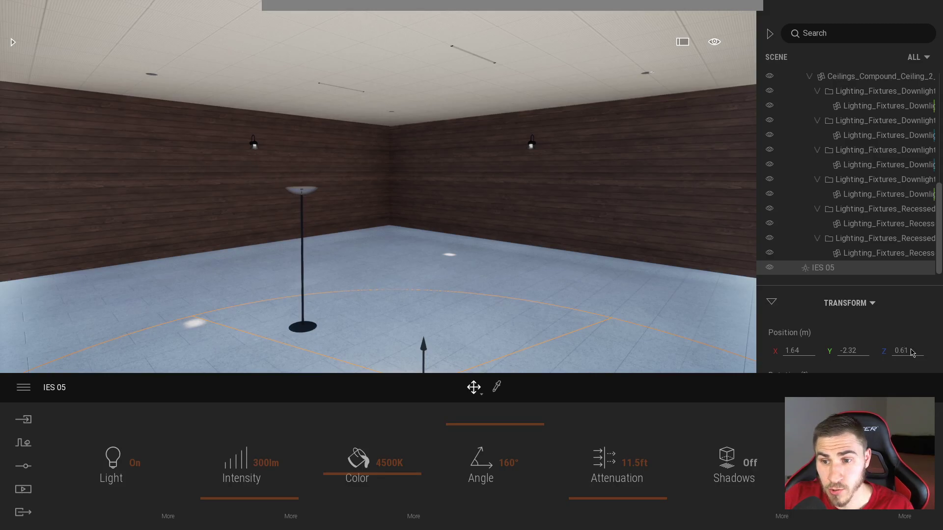
- Set the IES 05 light's Z position to 3.73 m and inspect its placement at the ceiling downlight
click(898, 351)
text(3.73)
key(Return)
right_drag(324, 177, 338, 76)
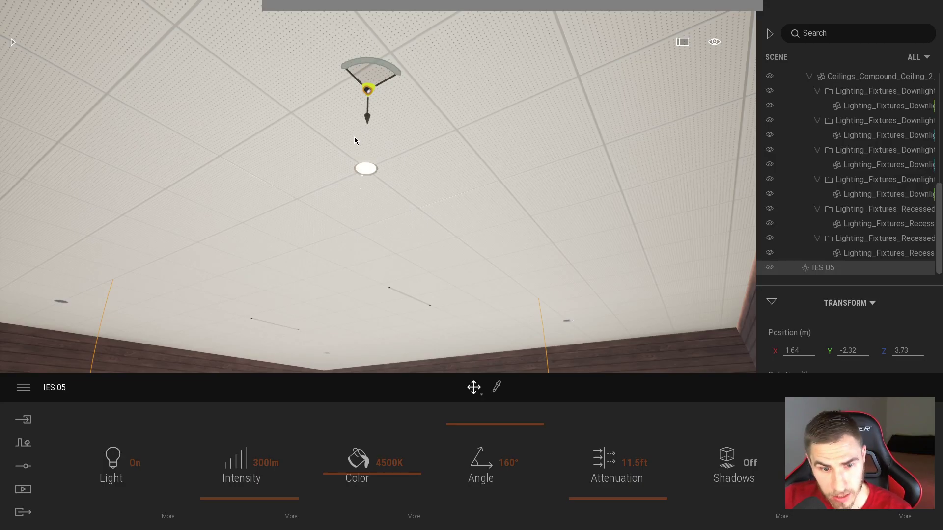
- Return to the browser's length converter, convert 8.25 feet to meters, and minimize the browser
key(alt+Tab)
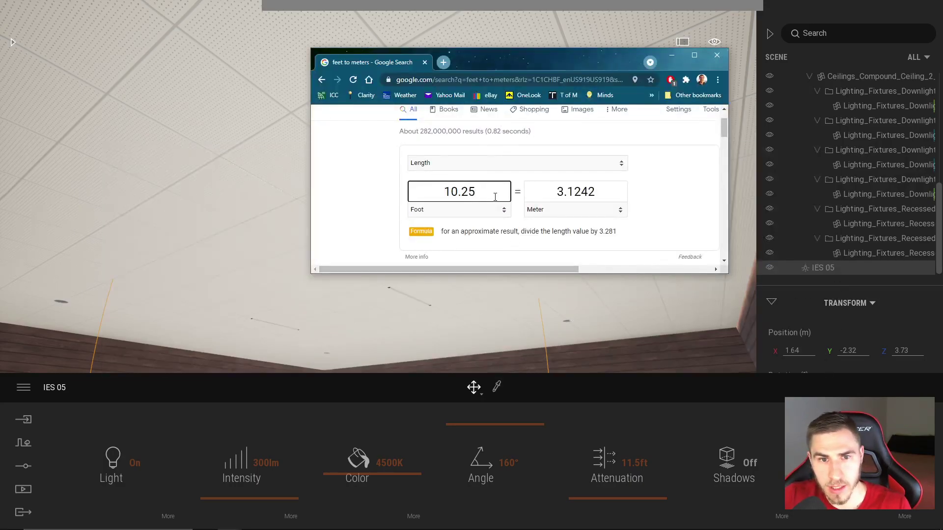
drag(495, 197, 391, 185)
text(8.25)
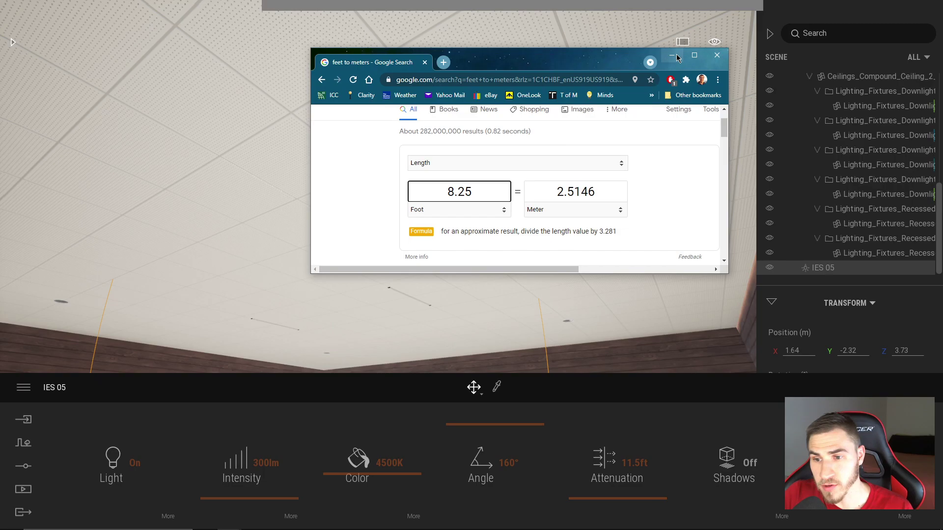
click(673, 56)
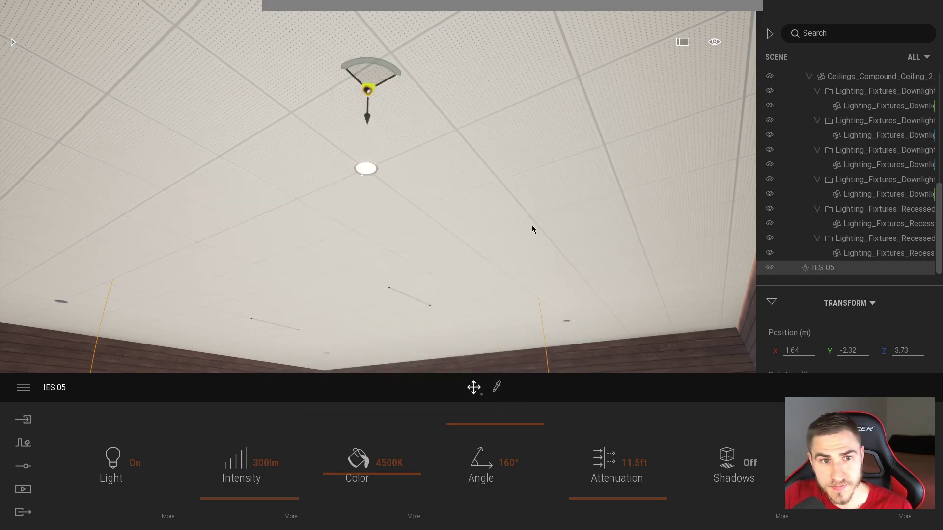
- Undo the last height change, set the IES 05 light's Z position to 3.11 m, and inspect its placement at the downlight
key(ctrl+z)
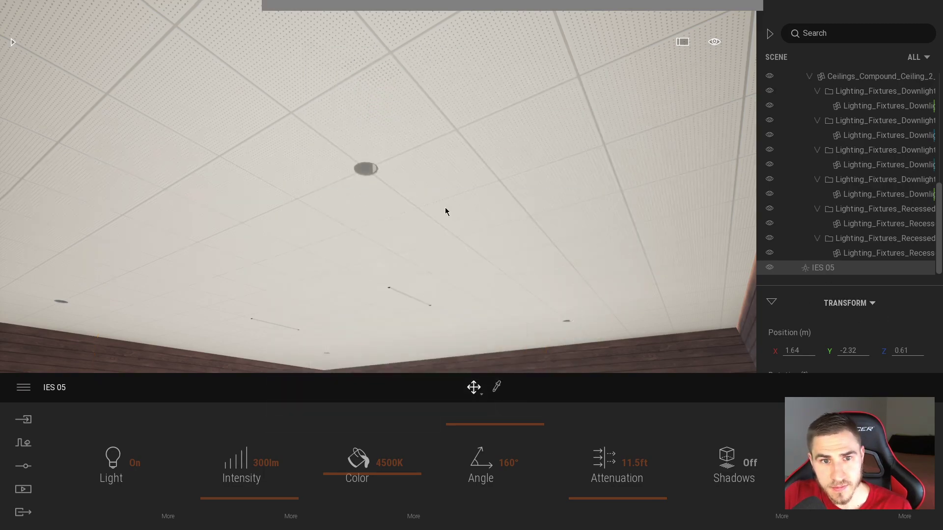
double_click(904, 351)
text(3)
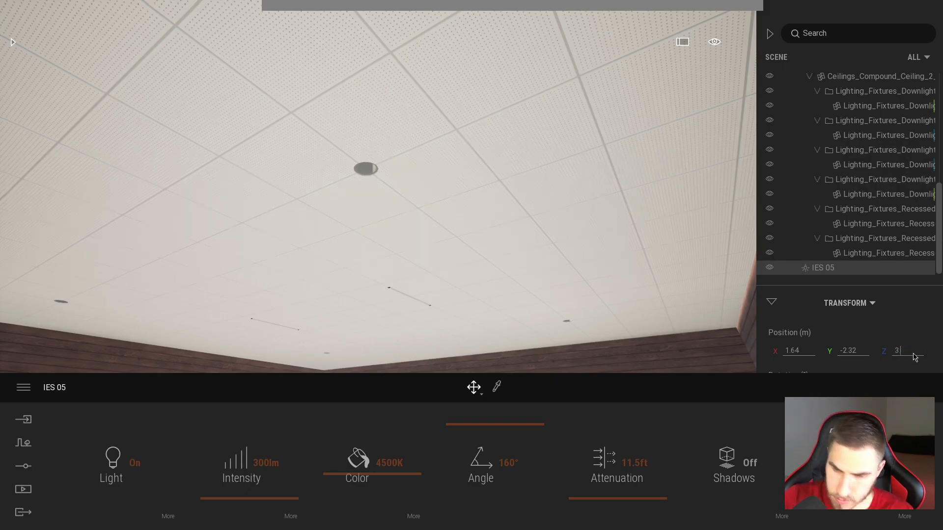
text(.11)
key(Return)
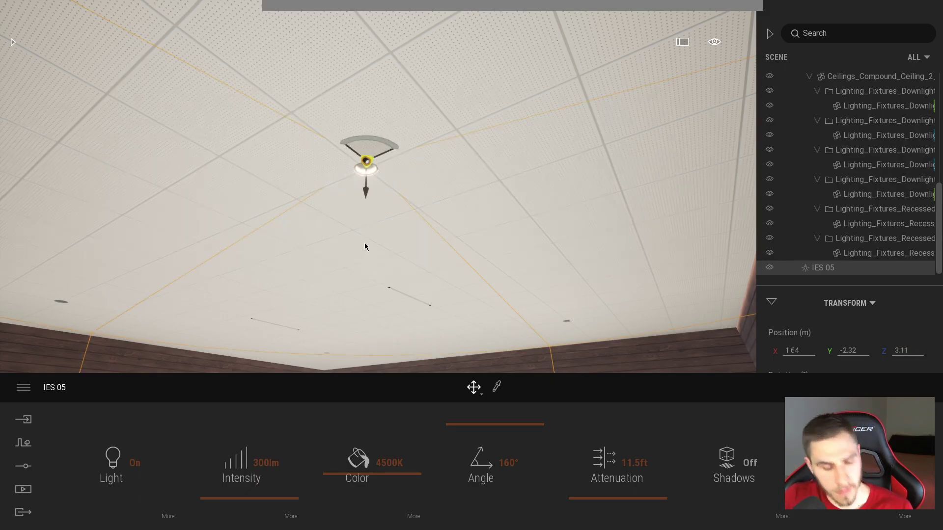
key(w)
right_drag(379, 186, 391, 240)
key(s)
key(s)
right_drag(476, 208, 460, 155)
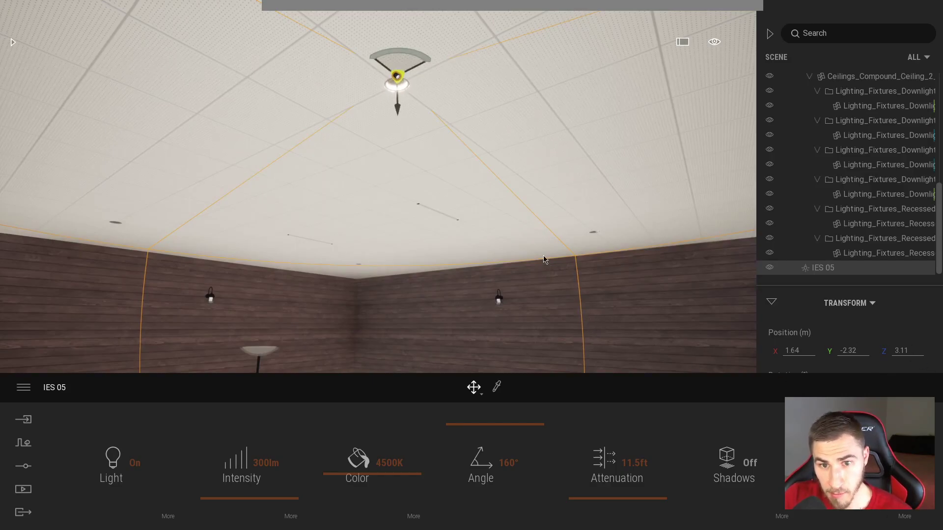
- Duplicate the IES 05 light at its current position
right_click(846, 274)
click(818, 327)
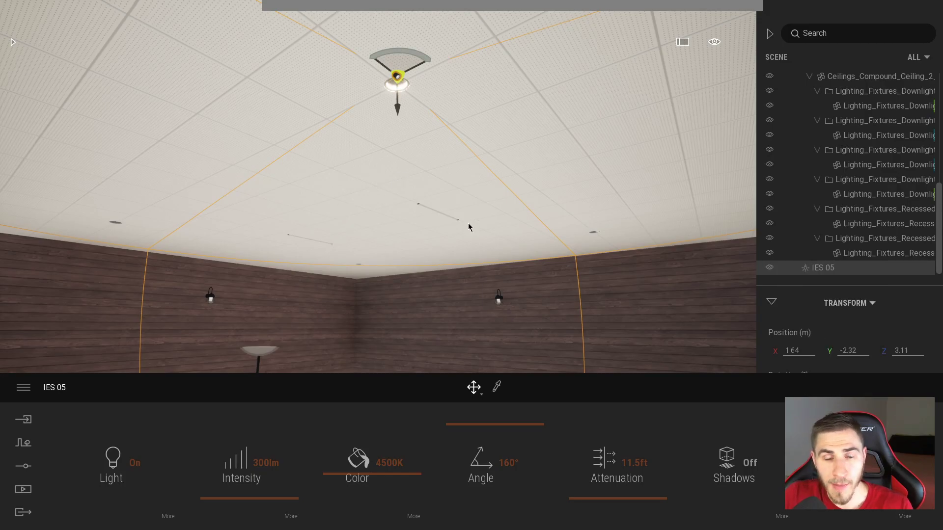
click(459, 259)
click(447, 322)
- Move the duplicated IES 05 light along the ceiling toward the next downlight, to about X -1.9, Y -2.27, Z 2.95 m
right_drag(254, 87, 303, 88)
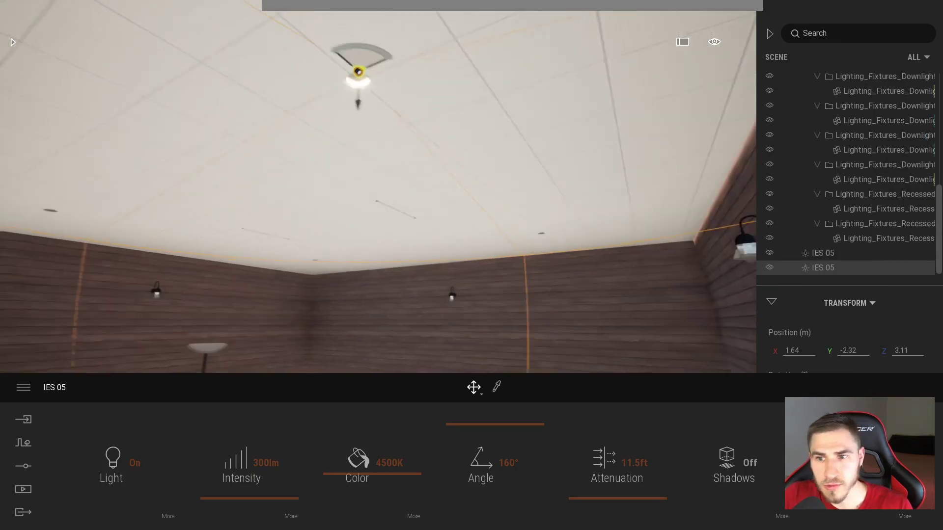
key(w)
key(d)
key(s)
key(a)
click(351, 121)
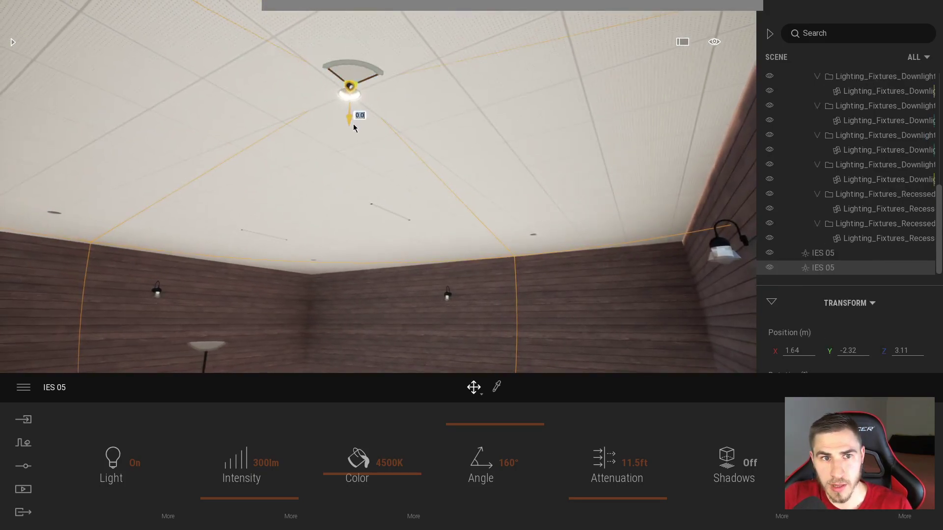
drag(349, 122, 507, 217)
key(w)
key(d)
right_drag(508, 217, 539, 271)
key(w)
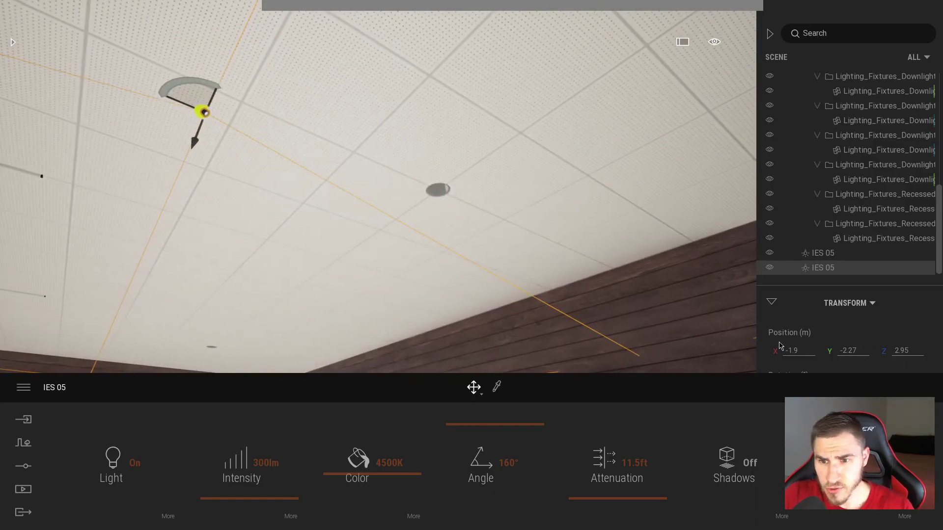
- Copy the unlit downlight's X position of -3.24 m to the duplicated IES 05 light
click(432, 193)
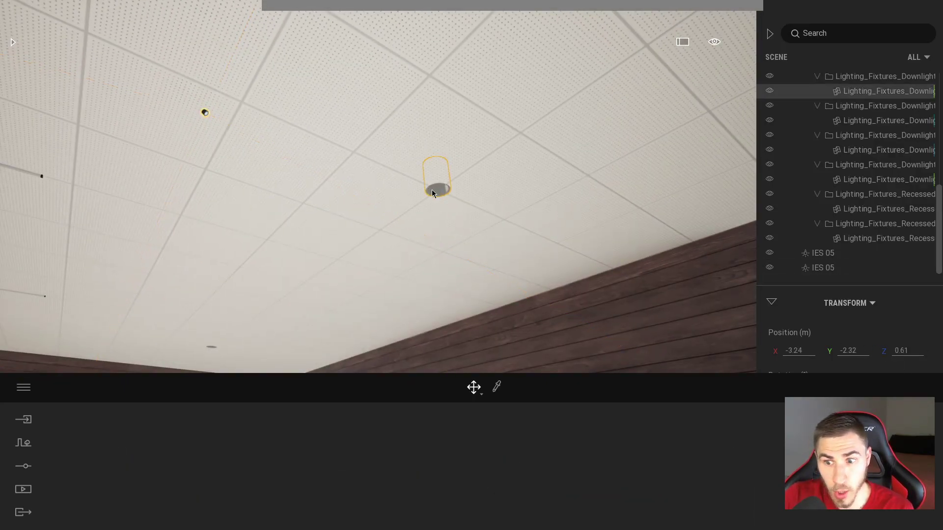
drag(808, 353, 766, 360)
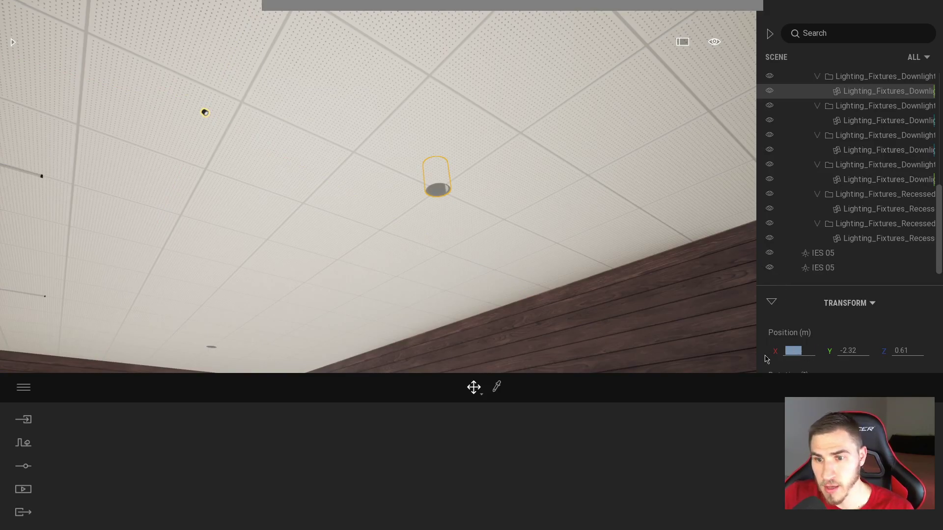
click(205, 114)
double_click(793, 351)
key(ctrl+v)
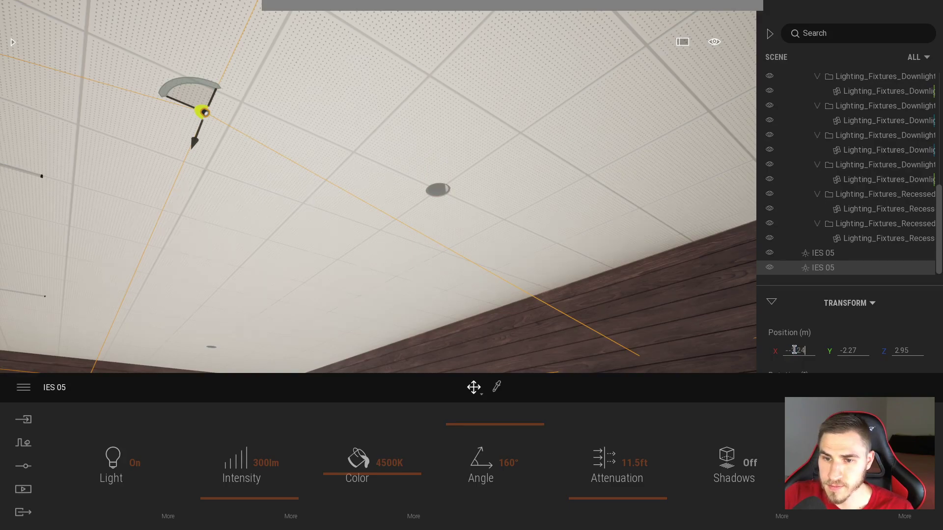
click(841, 350)
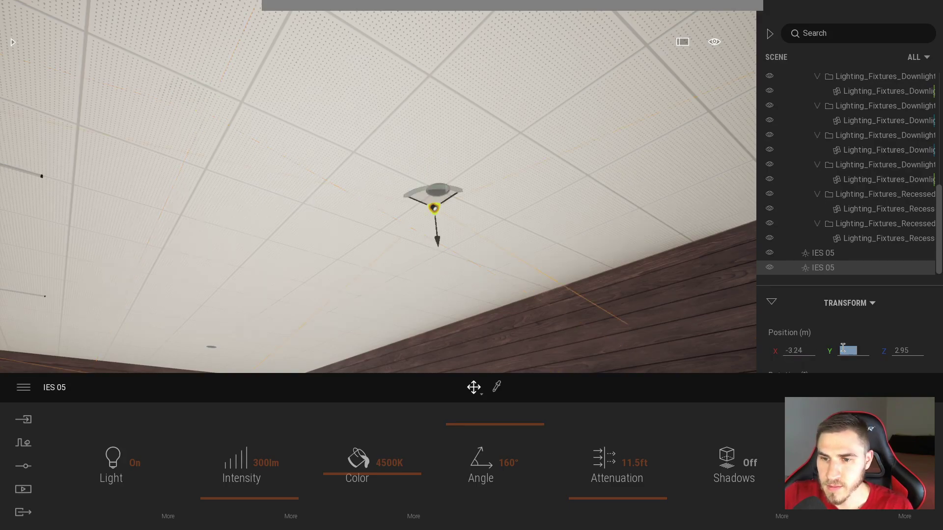
- Copy the same downlight's Y position of -2.32 m to the duplicated IES 05 light
click(827, 252)
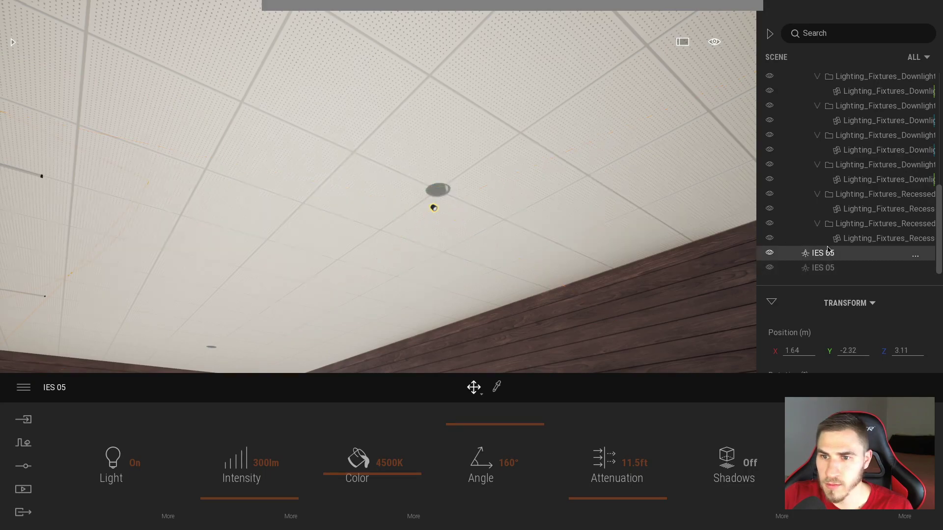
click(442, 192)
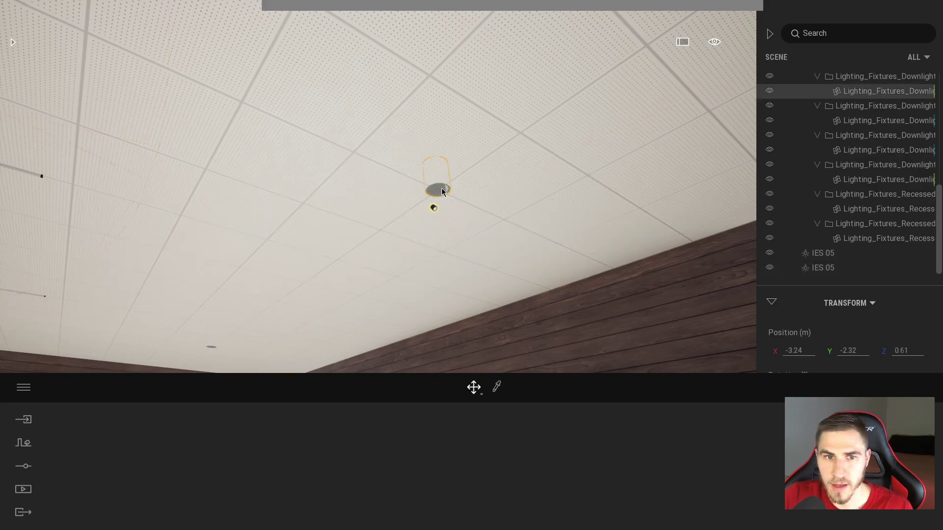
click(857, 352)
double_click(857, 350)
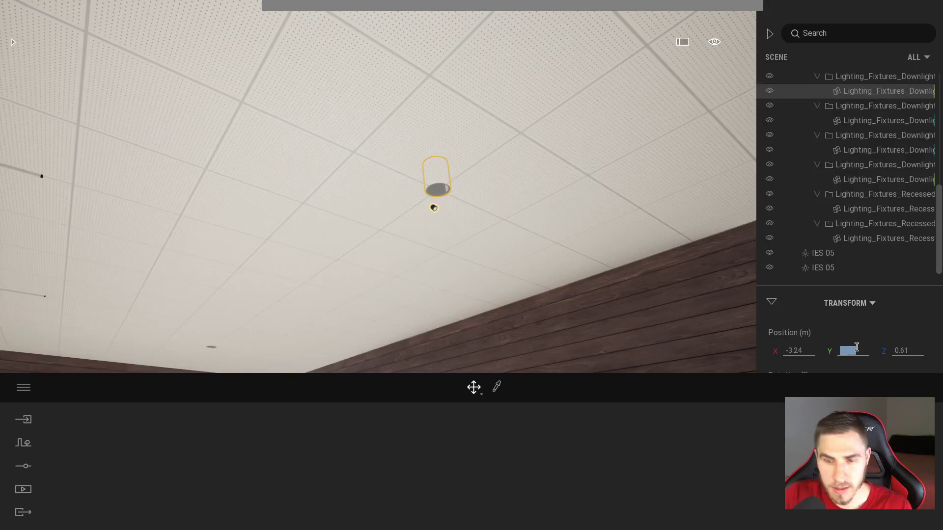
click(432, 210)
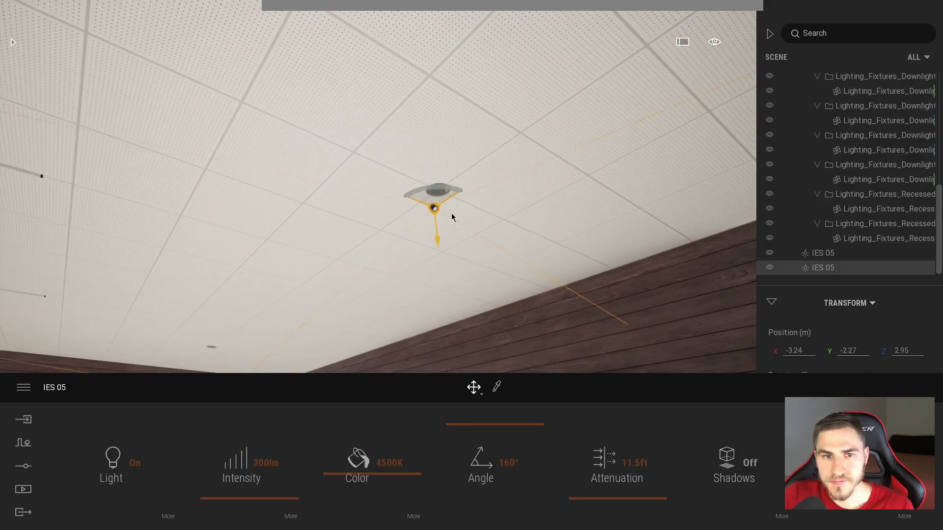
double_click(854, 352)
key(BackSpace)
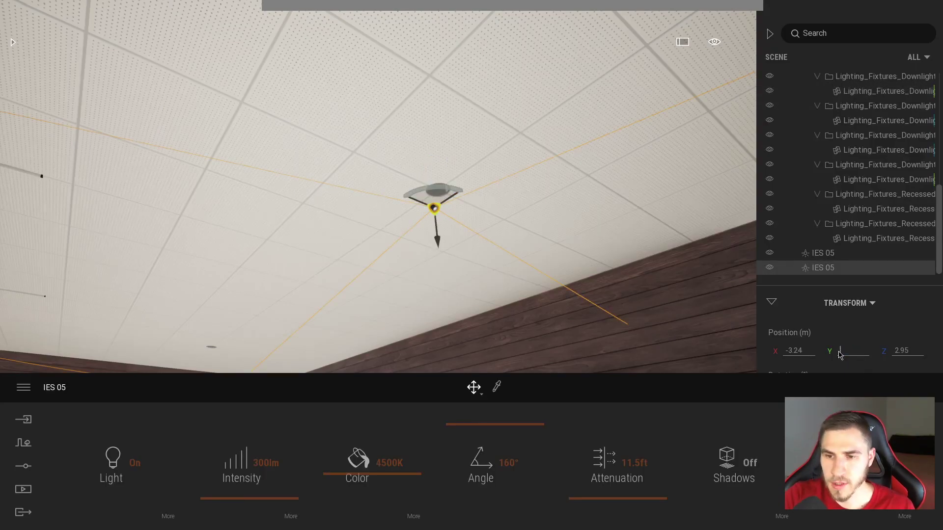
key(ctrl+v)
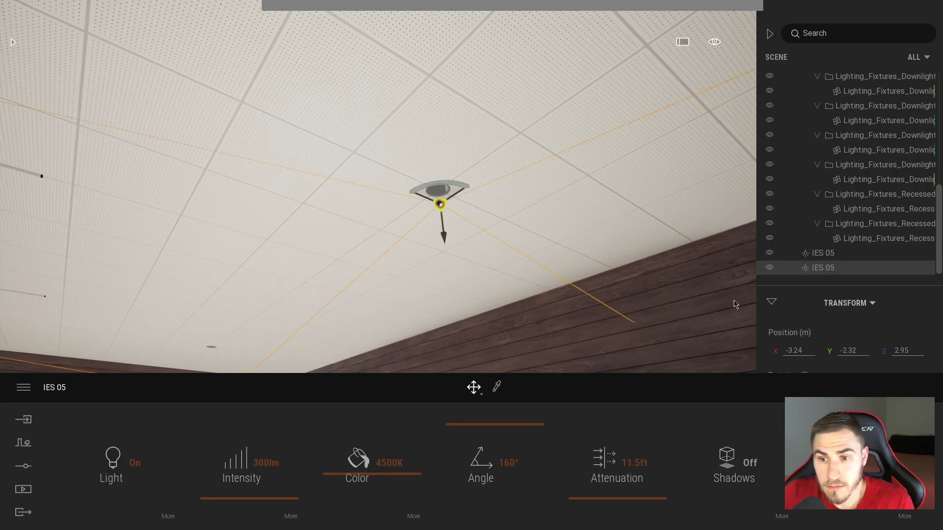
- Raise the duplicated light by eye to about Z 3.23 m at the downlight and inspect the light it casts
right_drag(464, 311, 338, 235)
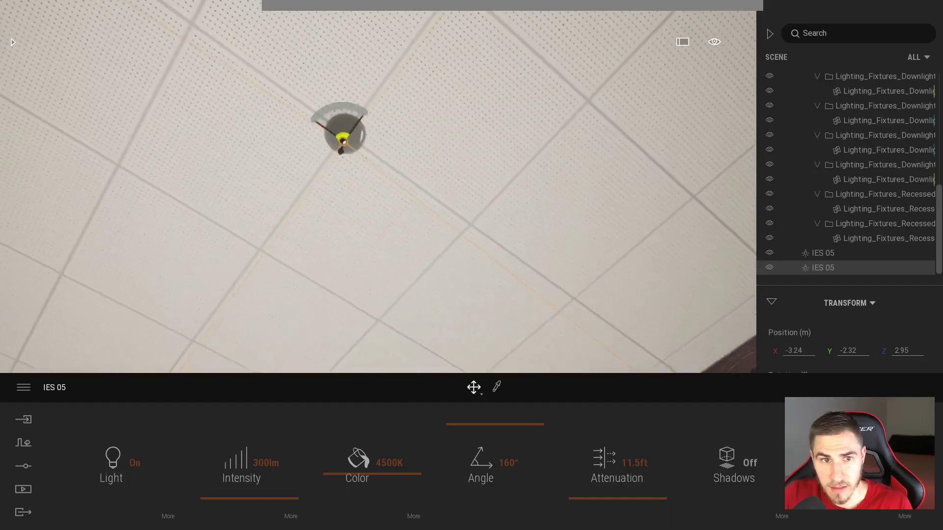
drag(339, 149, 351, 131)
right_drag(351, 131, 408, 200)
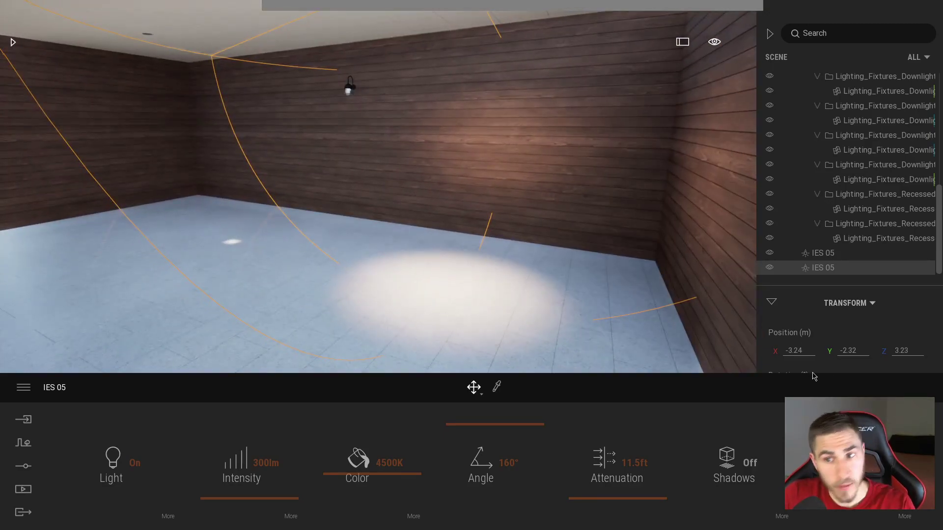
right_drag(442, 245, 427, 94)
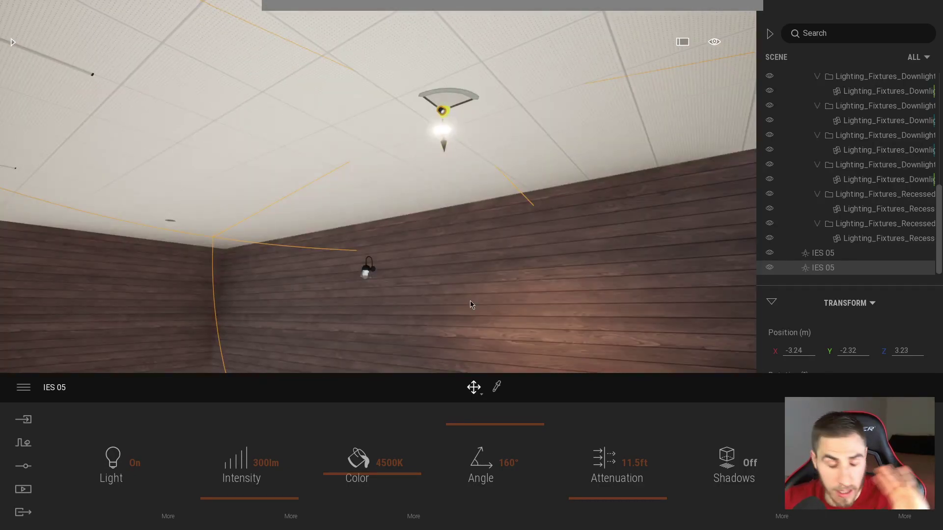
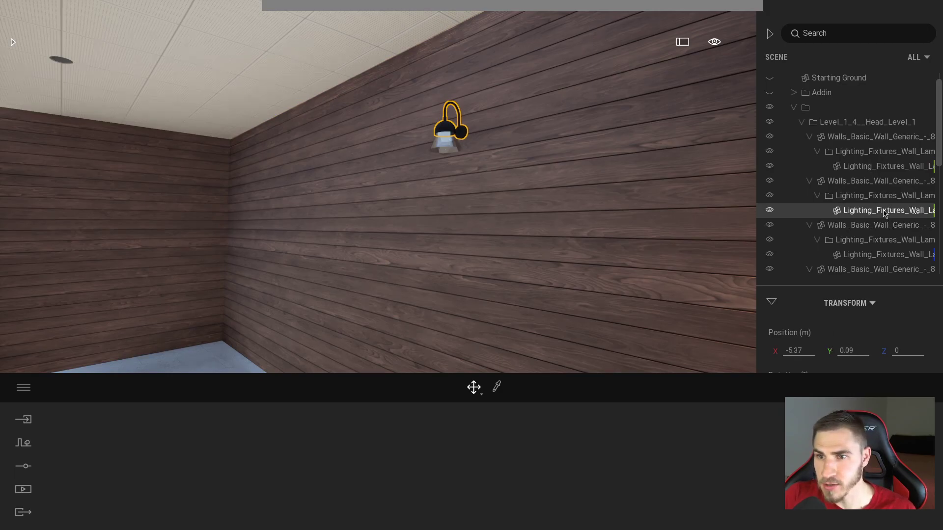
- Match the third IES 05 light to the wall lamp by setting its Y position to 0.09 m and Z to 0
scroll(884, 231, down, 10)
click(840, 268)
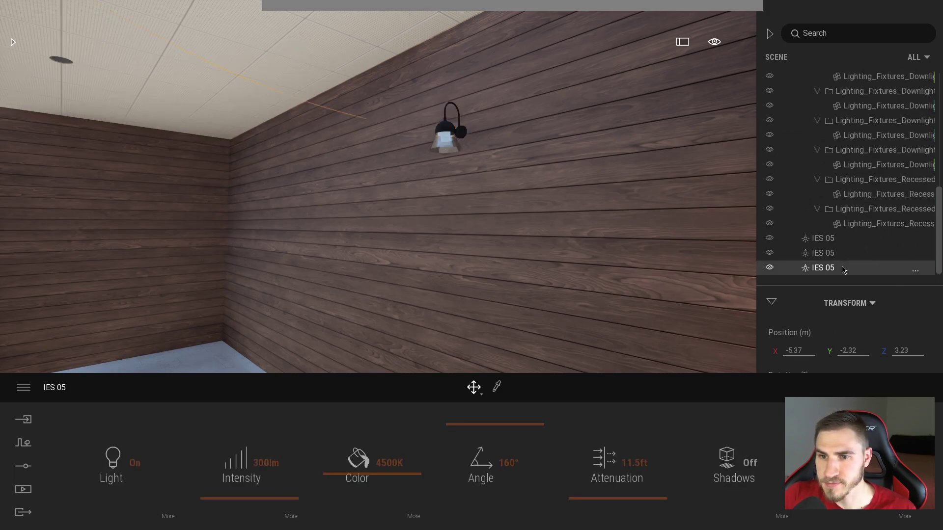
click(850, 352)
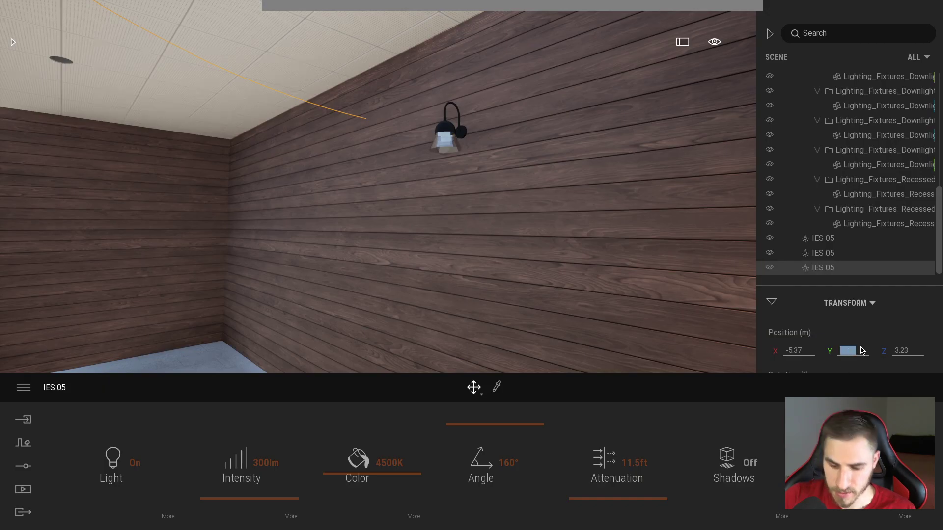
text(.09)
key(Return)
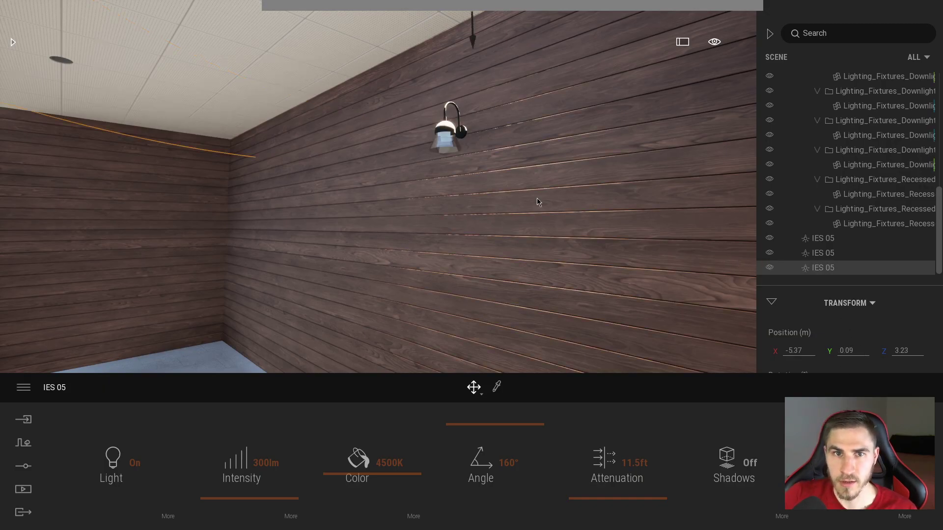
right_drag(378, 196, 447, 140)
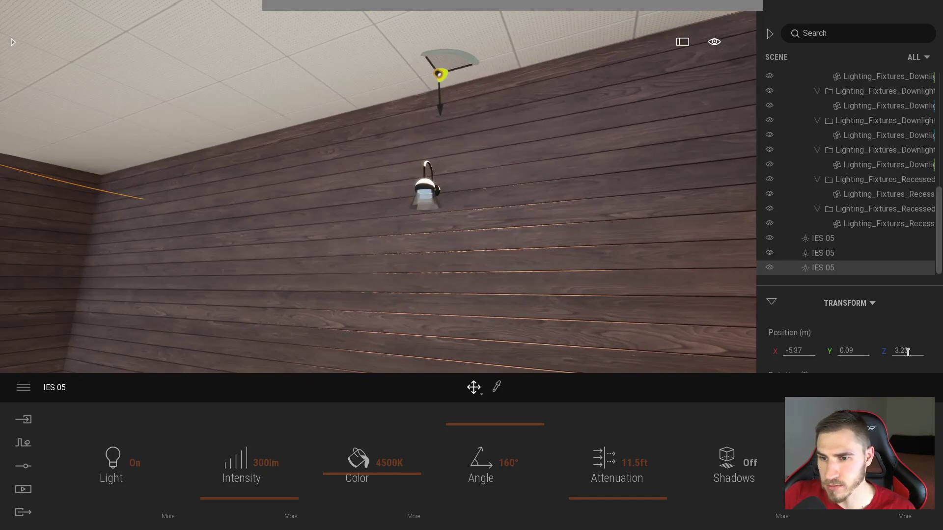
key(Tab)
text(0)
key(Return)
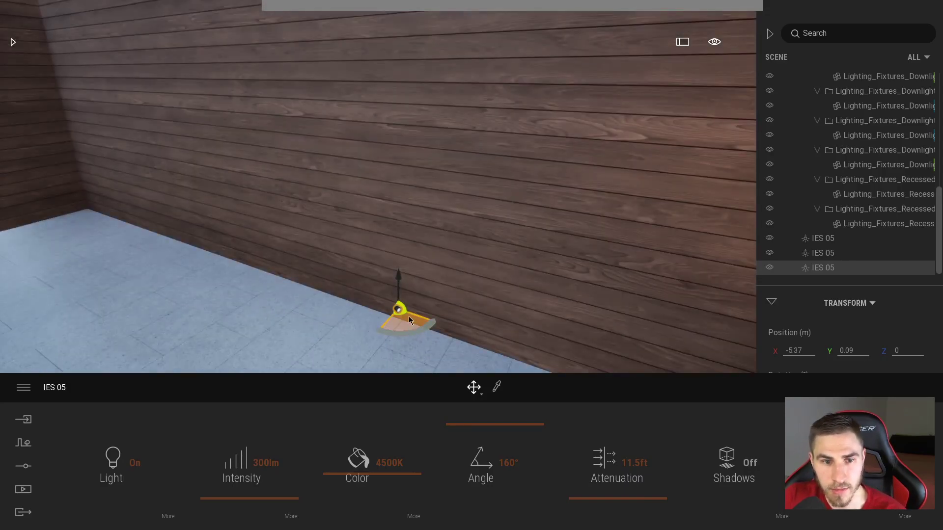
- Select the floor lamp and examine where its origin point sits relative to the floor
right_drag(423, 317, 369, 157)
key(s)
key(s)
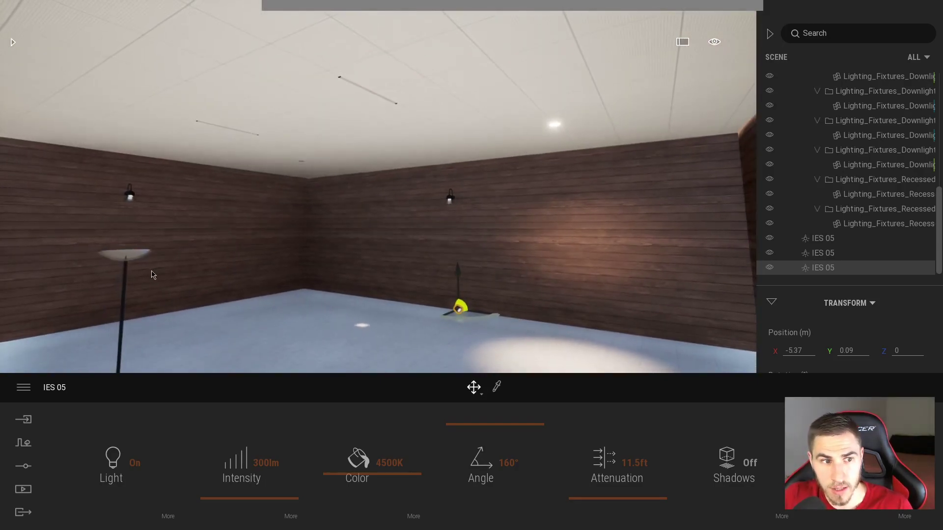
right_drag(152, 274, 110, 250)
click(318, 295)
key(s)
right_drag(468, 231, 424, 336)
right_drag(324, 295, 467, 231)
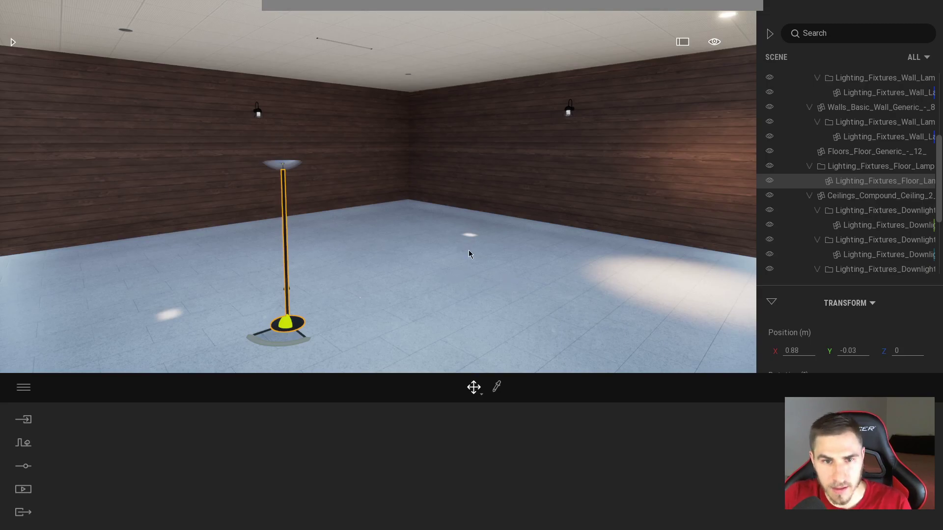
- Reselect the IES 05 light on the floor below the wall lamp and raise it to about Z 2.21 m, level with the lamp
key(w)
right_drag(469, 249, 622, 268)
key(w)
scroll(875, 197, down, 5)
click(840, 268)
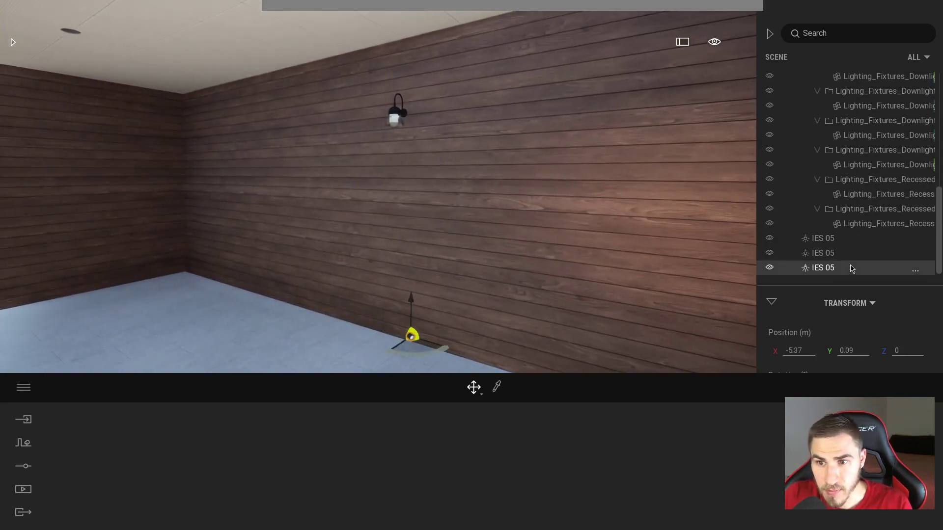
right_drag(470, 328, 465, 351)
key(w)
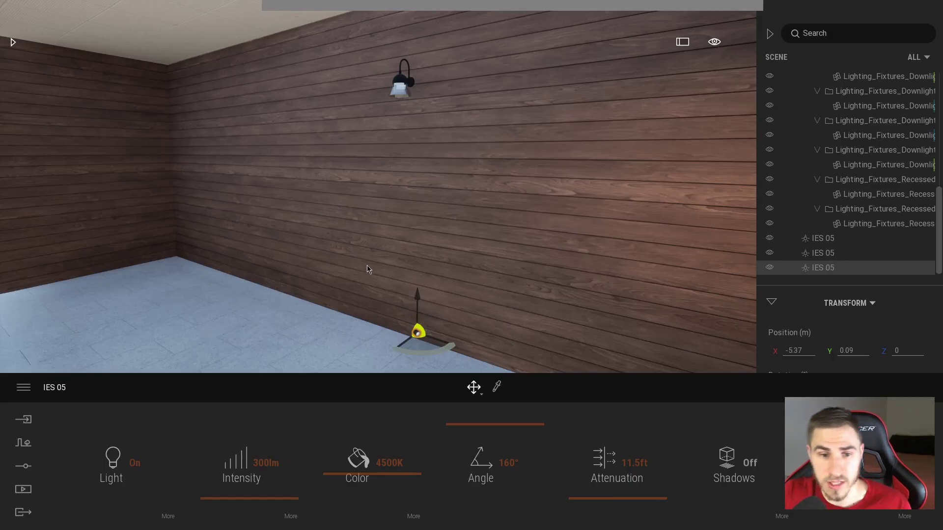
drag(417, 309, 442, 46)
key(w)
right_drag(442, 46, 334, 30)
right_drag(482, 144, 475, 142)
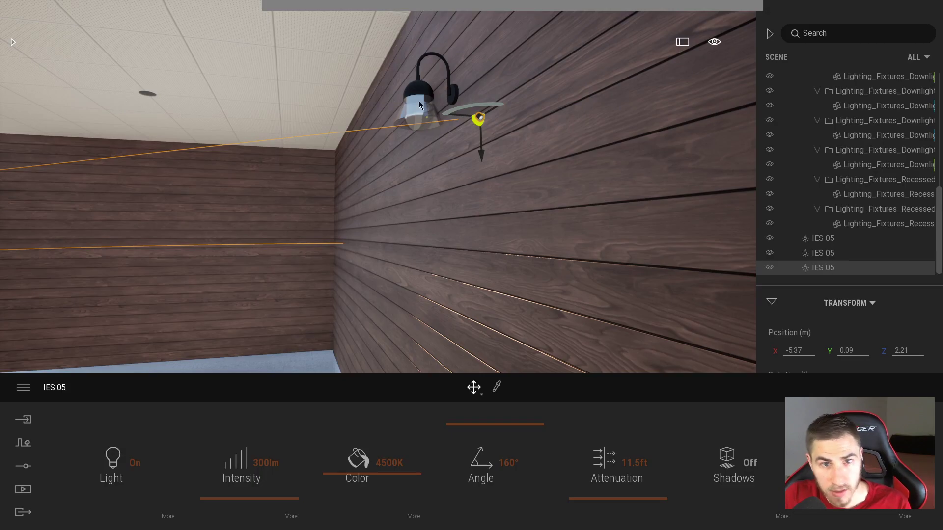
- Move the light out from the wall to about X -5.09 m, inside the lamp shade, and inspect it from the front
right_drag(479, 128, 518, 128)
right_drag(413, 142, 510, 104)
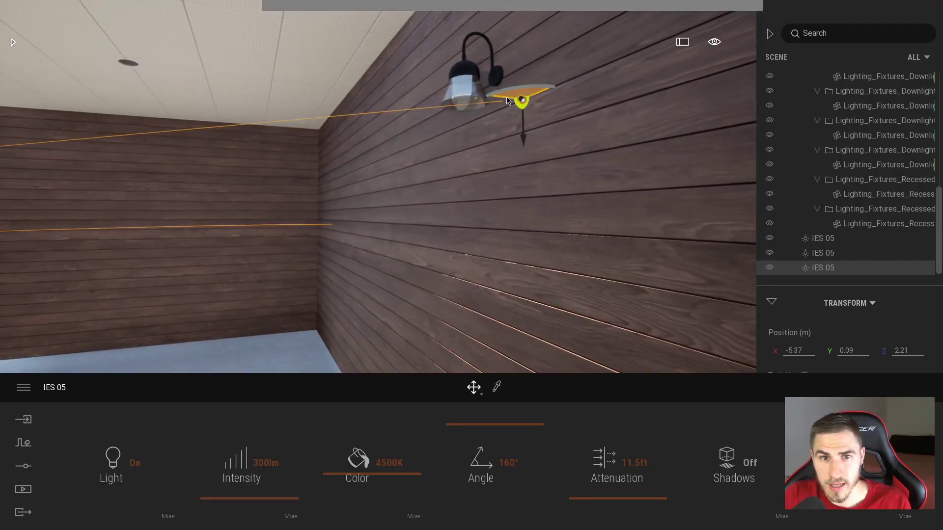
drag(505, 96, 442, 99)
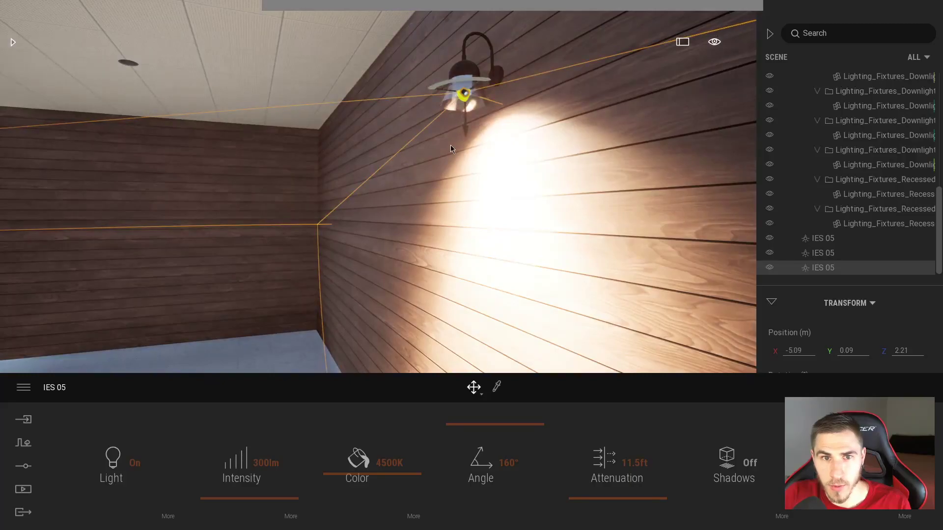
right_drag(450, 145, 670, 147)
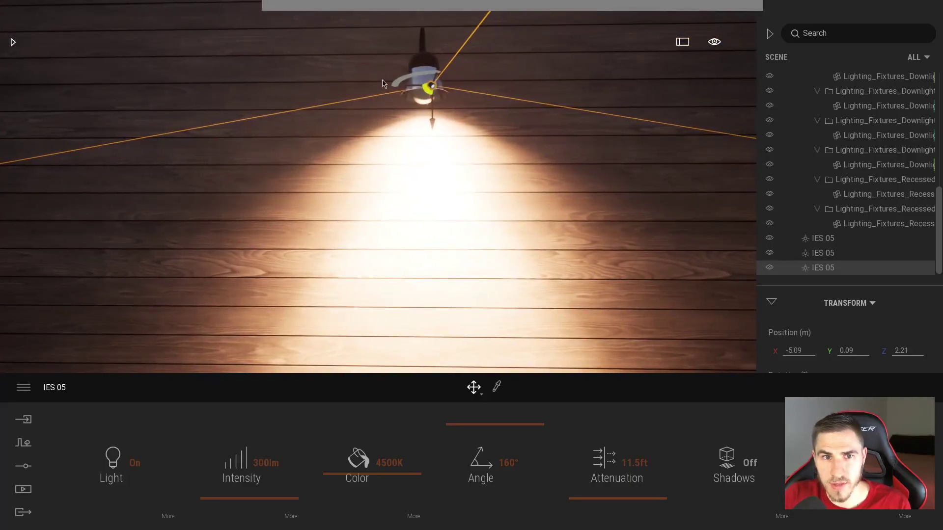
- Shift the IES 05 light sideways to Y 0.11 m so it is centred in the wall lamp, and view the result
drag(418, 89, 428, 104)
right_drag(428, 105, 479, 163)
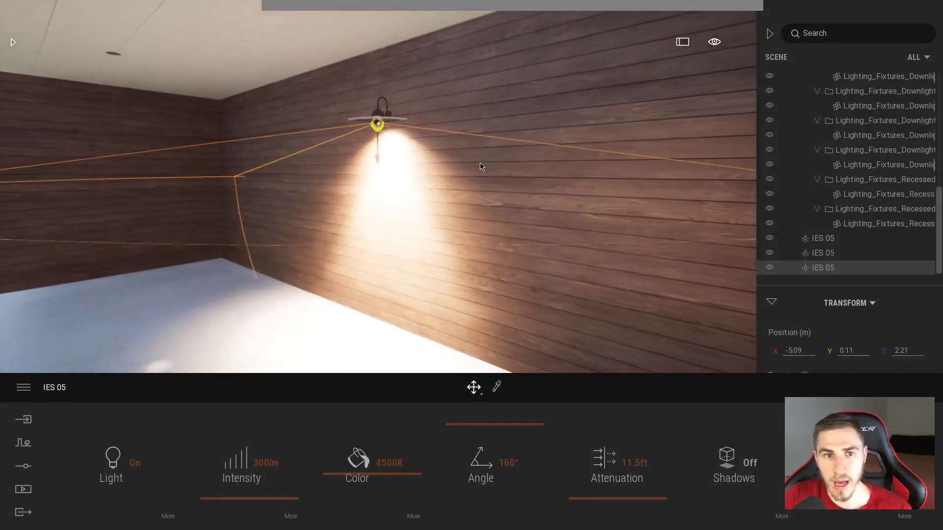
right_drag(458, 213, 278, 126)
- Place an IES 04 light from the lights library on the floor beside the floor lamp
click(14, 43)
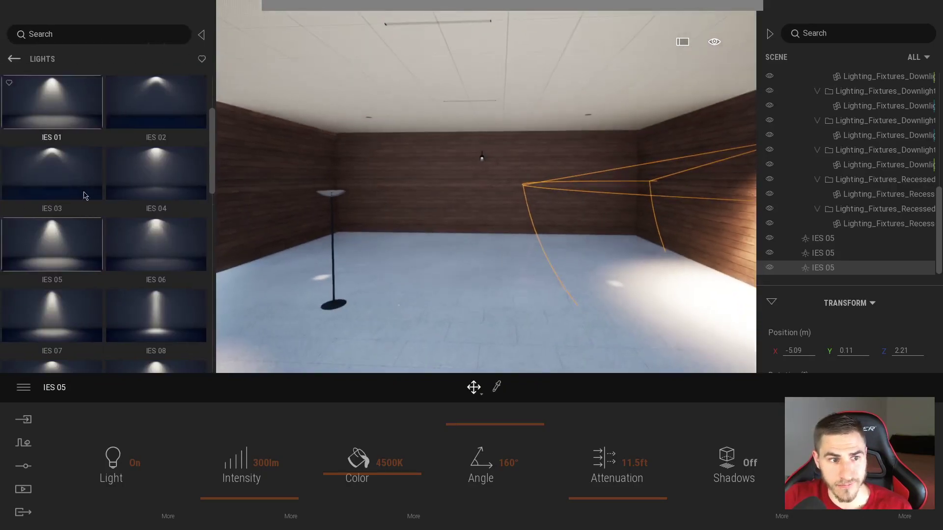
scroll(136, 238, down, 10)
scroll(136, 239, down, 5)
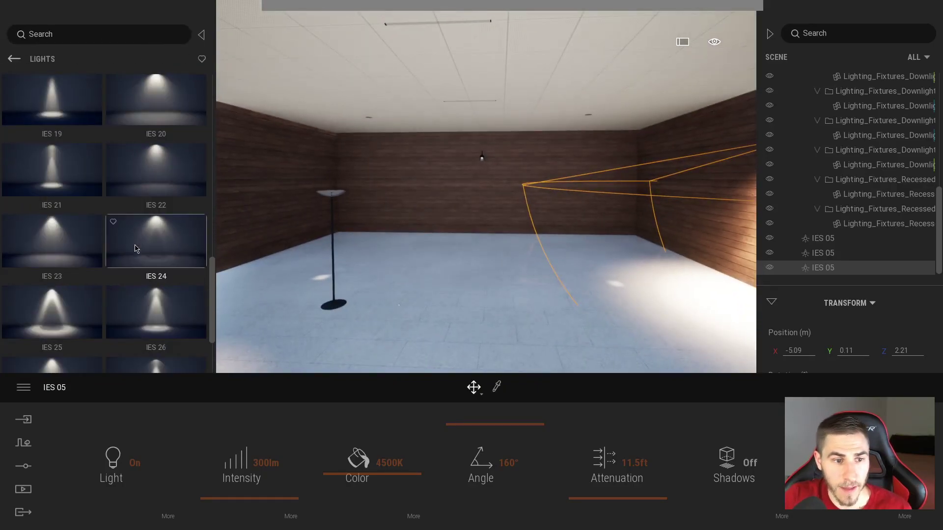
click(14, 60)
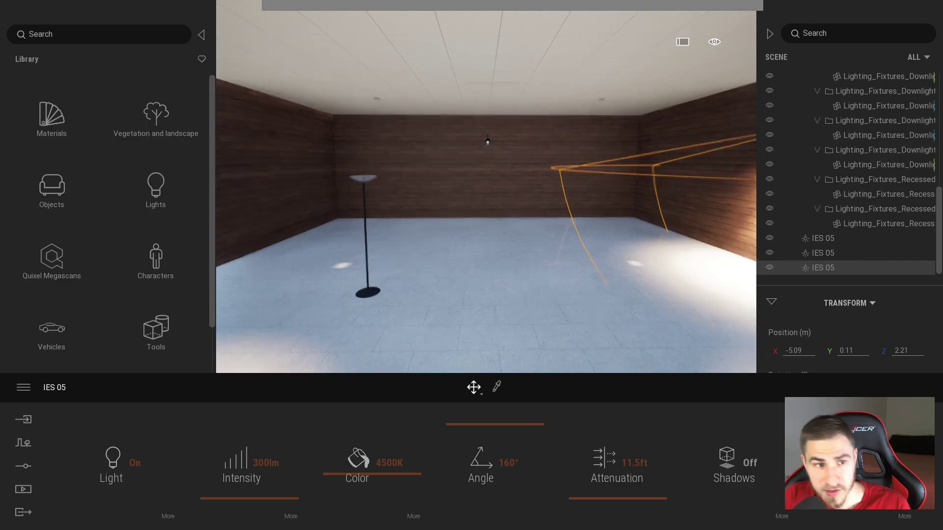
click(155, 189)
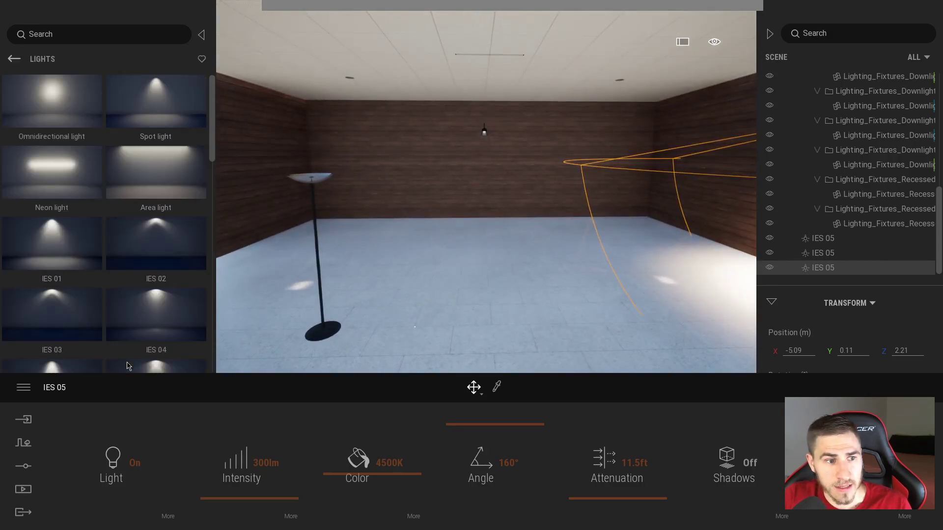
scroll(124, 212, down, 1)
drag(156, 262, 418, 329)
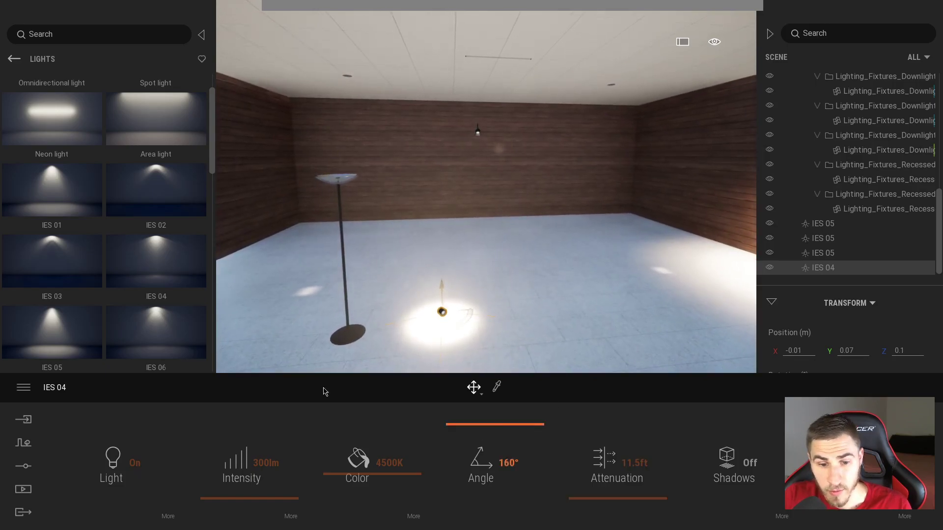
- Copy the floor lamp's X position of 0.88 m to the IES 04 light
key(a)
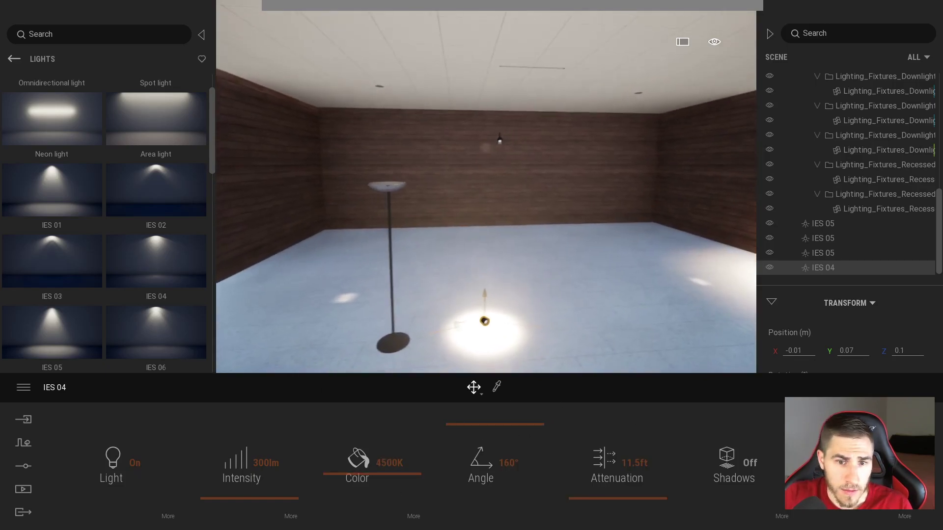
click(398, 342)
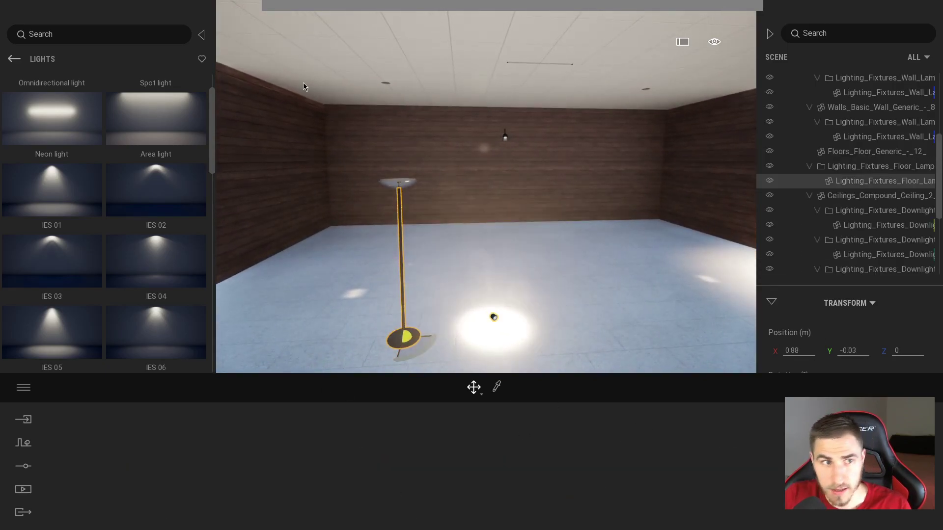
click(202, 34)
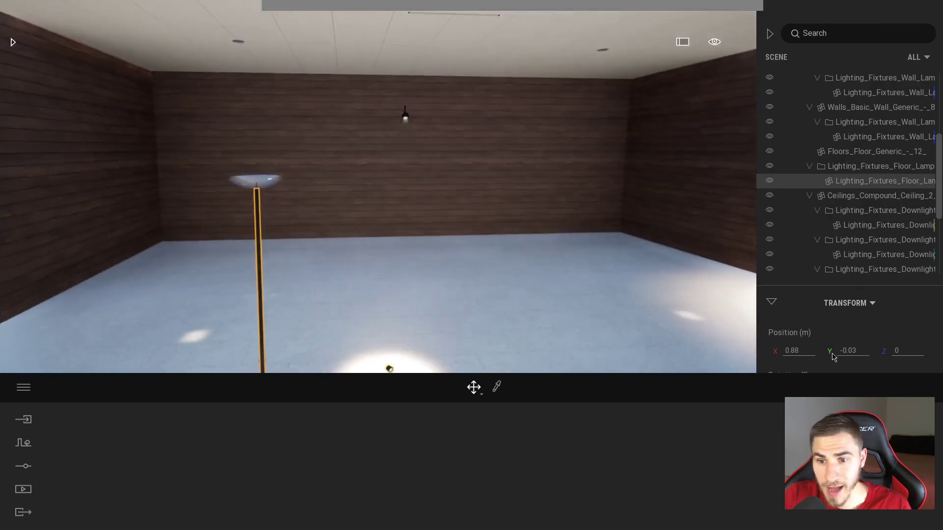
mouse_move(797, 348)
mouse_down()
mouse_move(784, 354)
mouse_move(794, 354)
mouse_up()
double_click(795, 354)
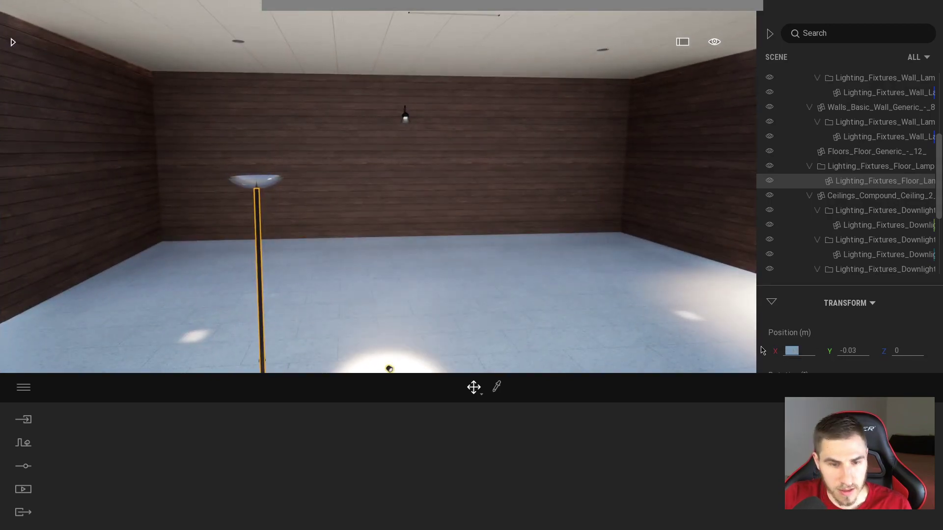
click(389, 368)
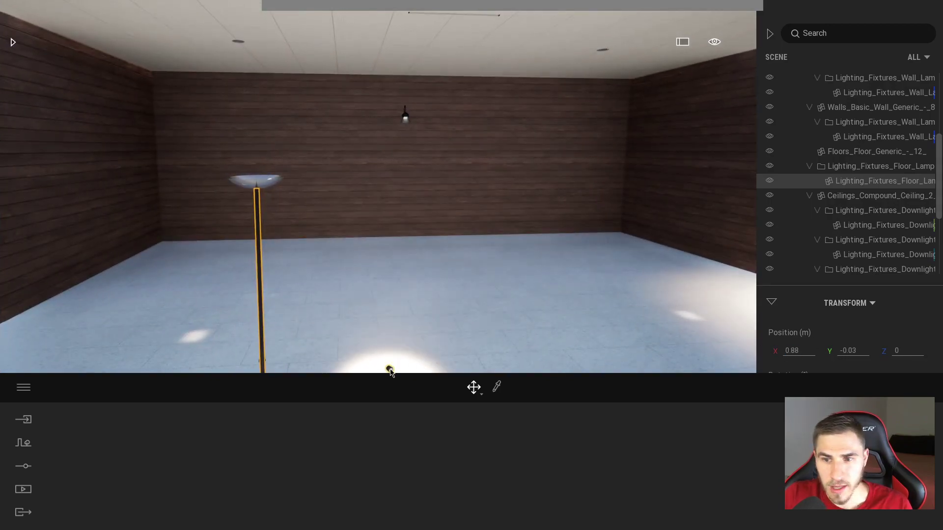
double_click(801, 350)
text(0.88)
- Match the IES 04 light to the floor lamp by setting its Y position to -0.03 m and Z to 0
click(267, 187)
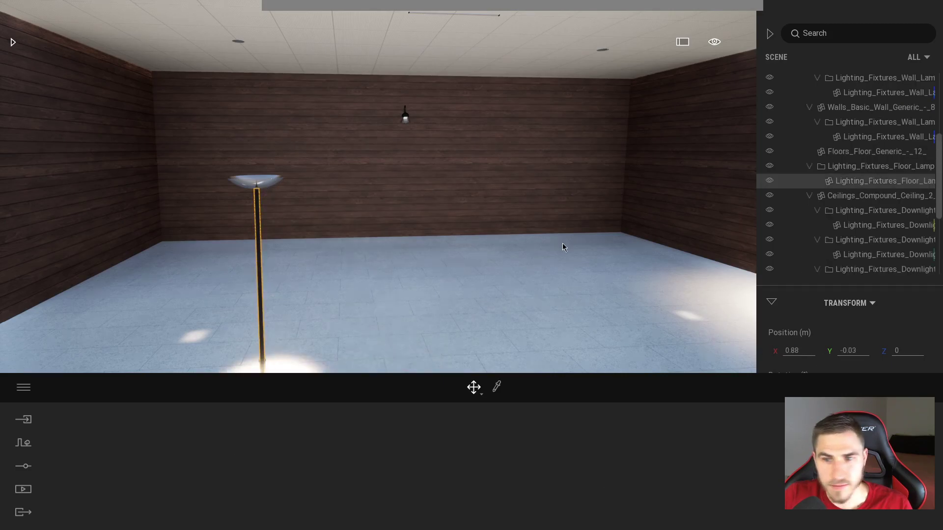
double_click(842, 350)
right_drag(456, 276, 458, 282)
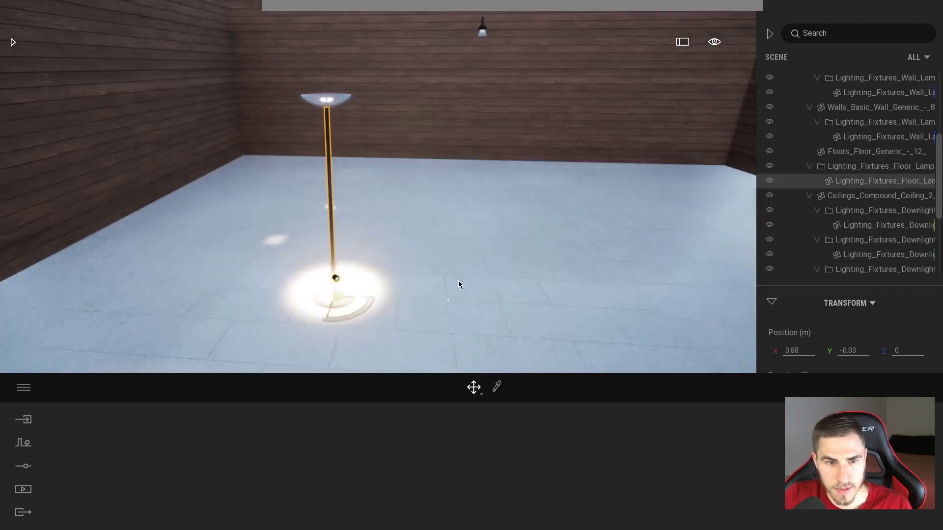
click(336, 279)
double_click(847, 350)
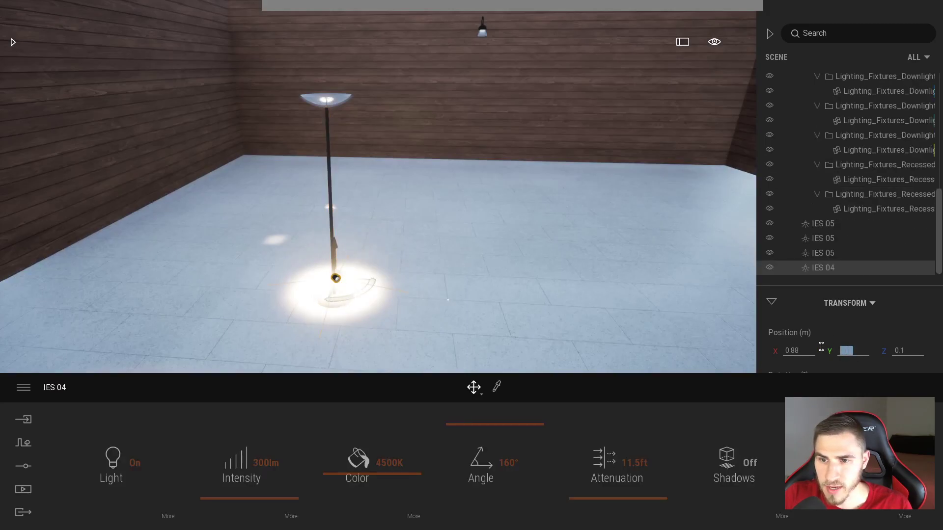
text(-0.03)
key(Return)
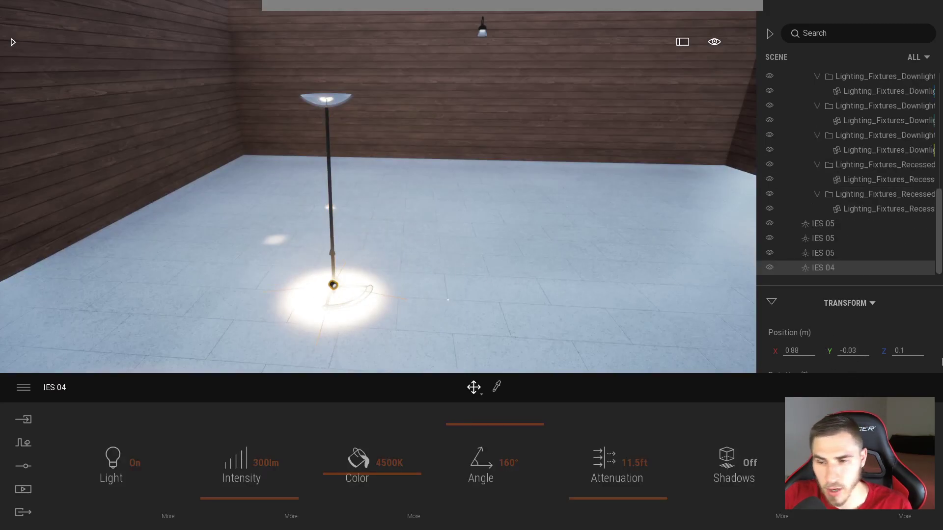
click(897, 350)
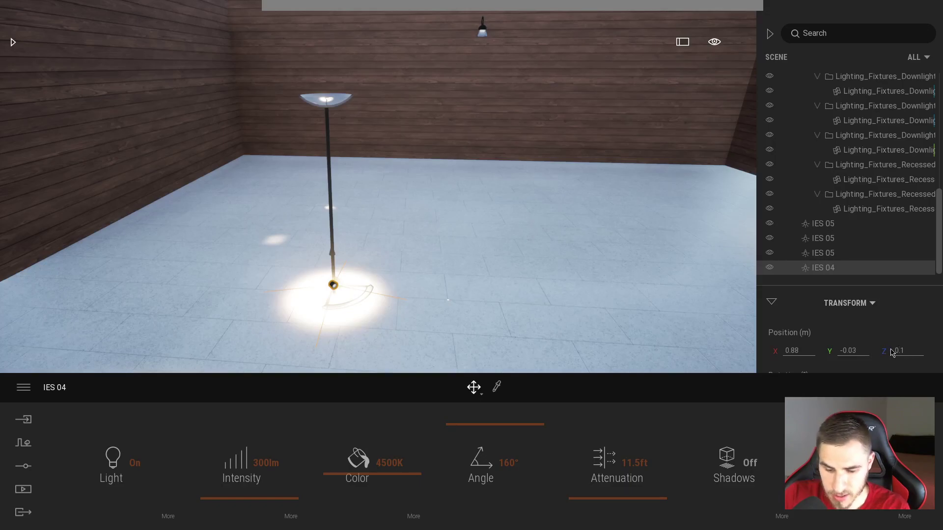
key(Return)
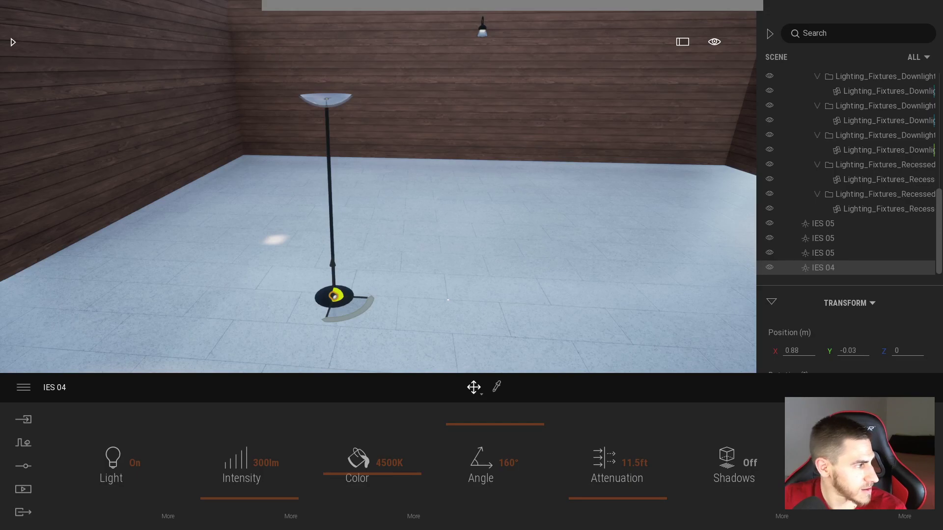
- Convert 5 feet to metres in the browser's unit converter and raise the IES 04 light to Z 1.52 m
key(alt+Tab)
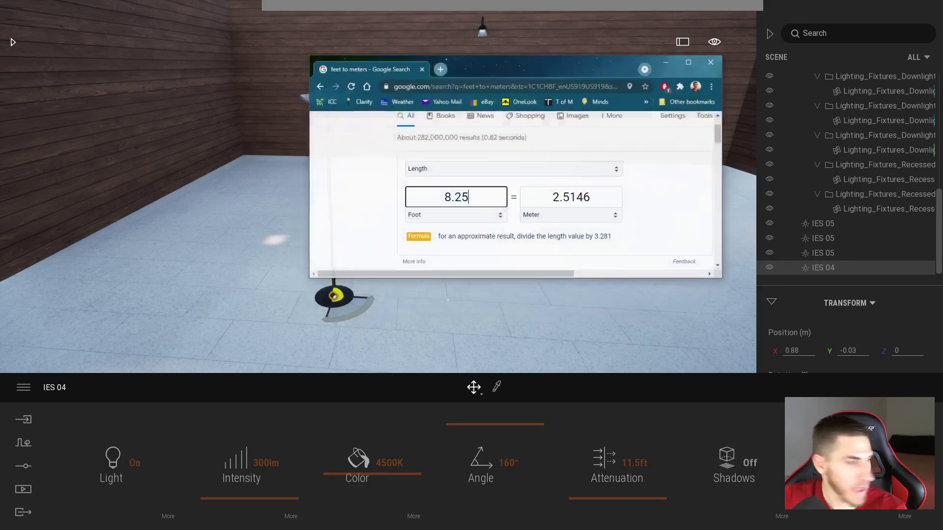
drag(494, 200, 397, 197)
text(5)
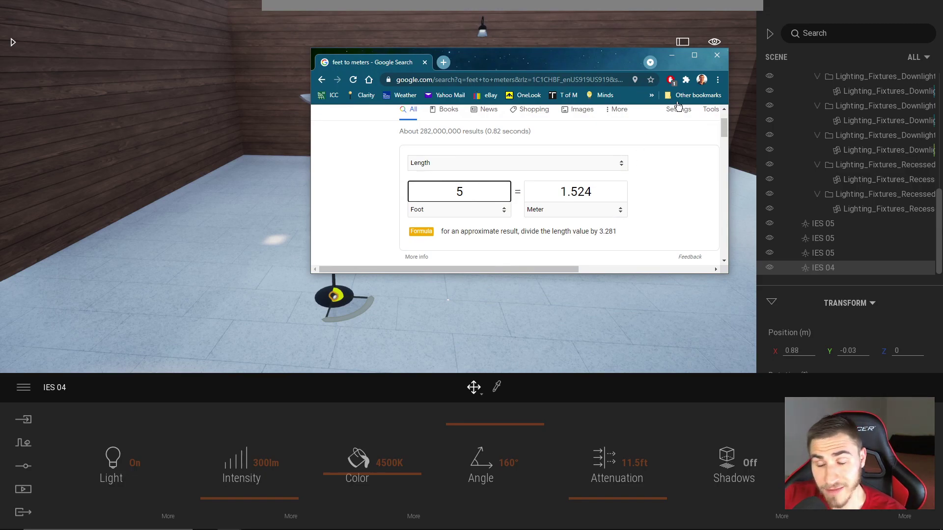
click(672, 55)
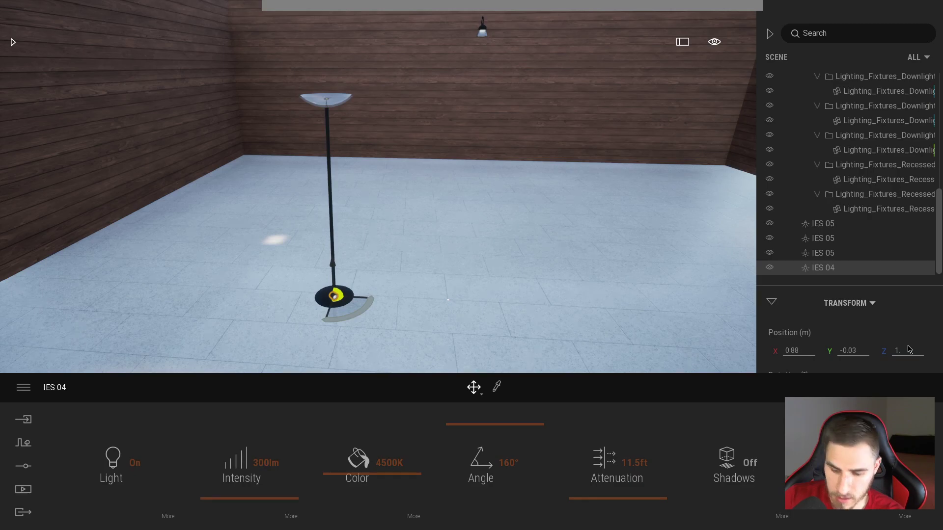
key(Return)
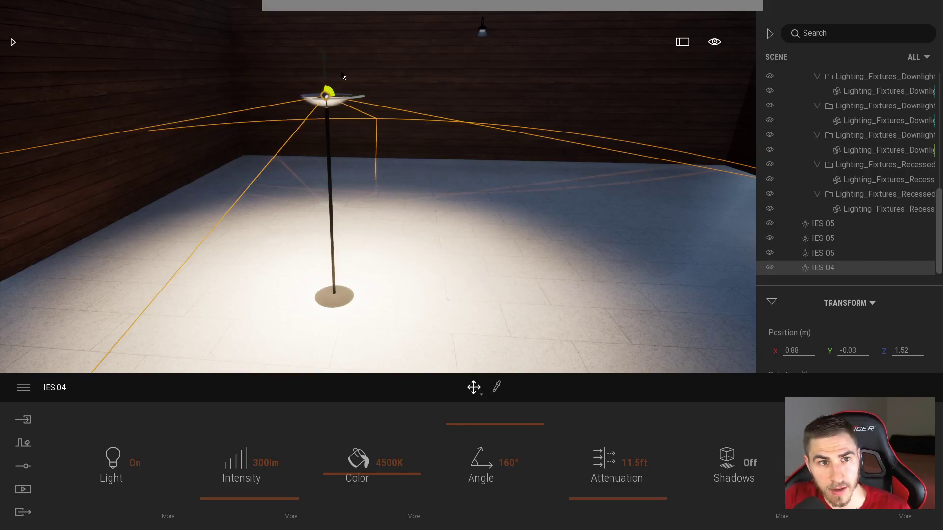
- Rotate the IES 04 light by 180° so it shines up from the floor lamp
right_drag(367, 76, 371, 76)
key(r)
click(377, 56)
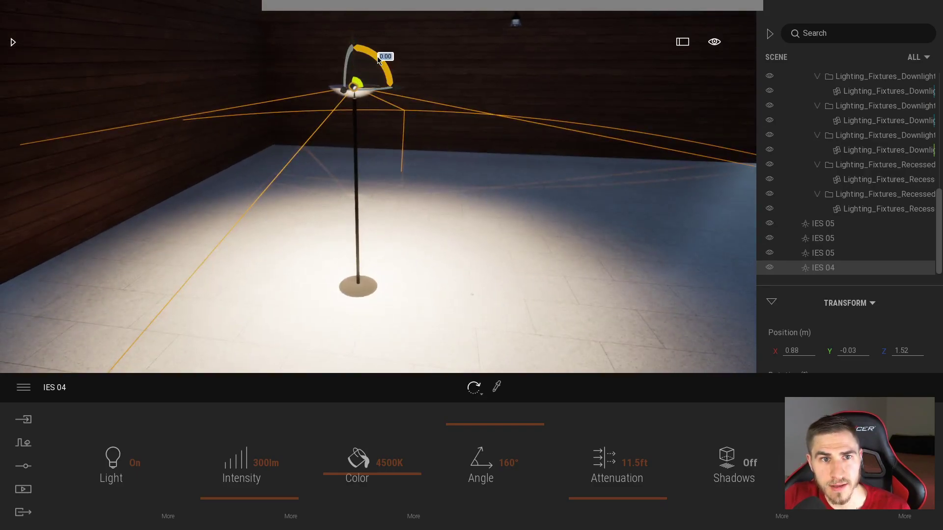
text(180)
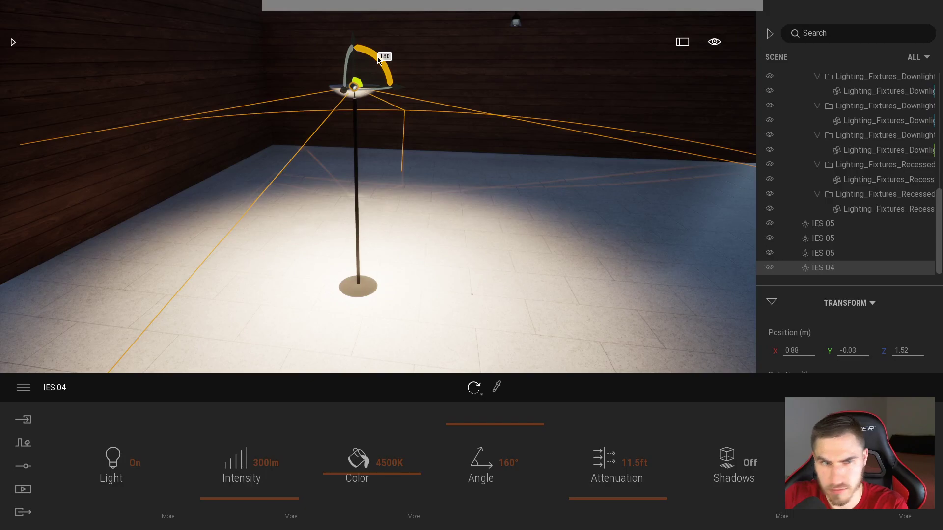
key(Return)
- Examine from several angles how the IES 04 light falls on the ceiling and around the floor lamp
right_drag(494, 241, 314, 181)
key(w)
key(w)
key(s)
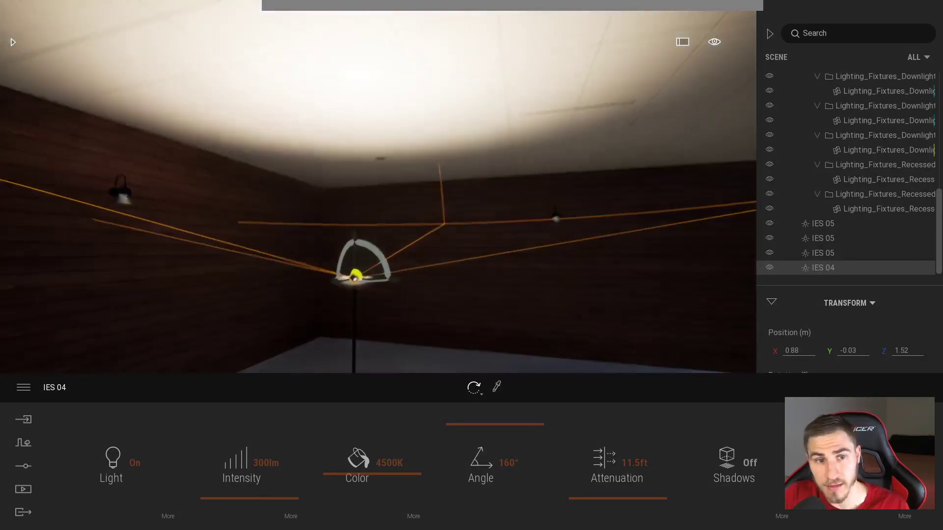
right_drag(456, 319, 486, 332)
key(a)
key(d)
mouse_move(453, 295)
right_down()
mouse_move(614, 293)
mouse_move(422, 295)
mouse_move(455, 276)
mouse_move(469, 290)
right_up()
key(d)
key(w)
key(d)
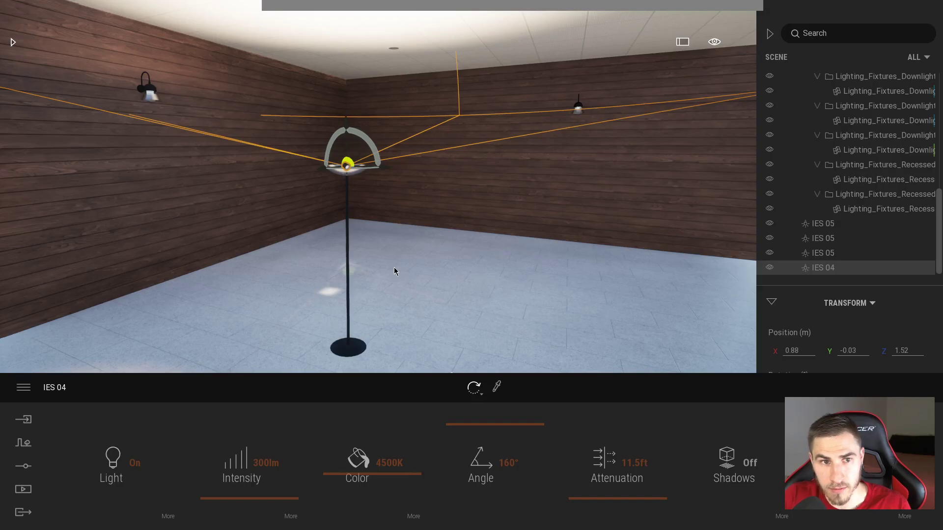
right_drag(399, 279, 413, 314)
key(a)
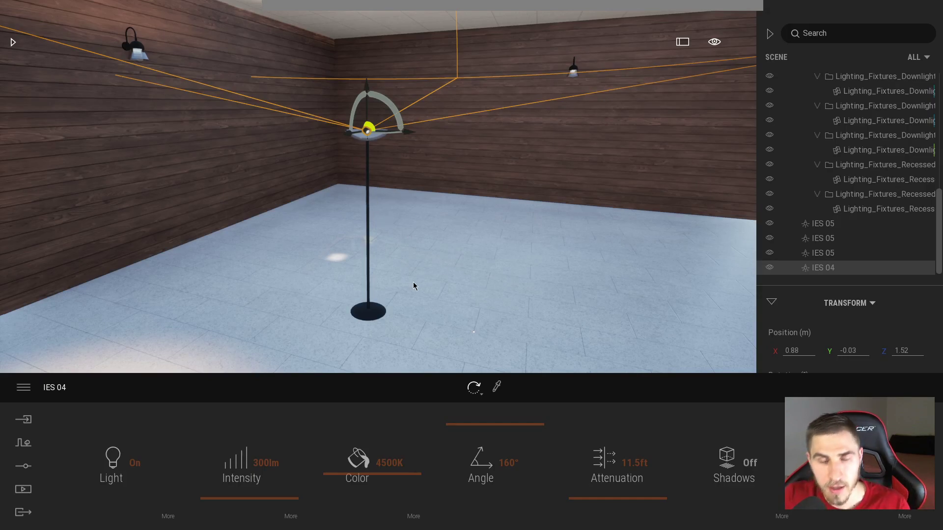
- Inspect close up how the IES 04 light sits inside the floor lamp's bowl
right_drag(391, 152, 385, 143)
key(w)
key(w)
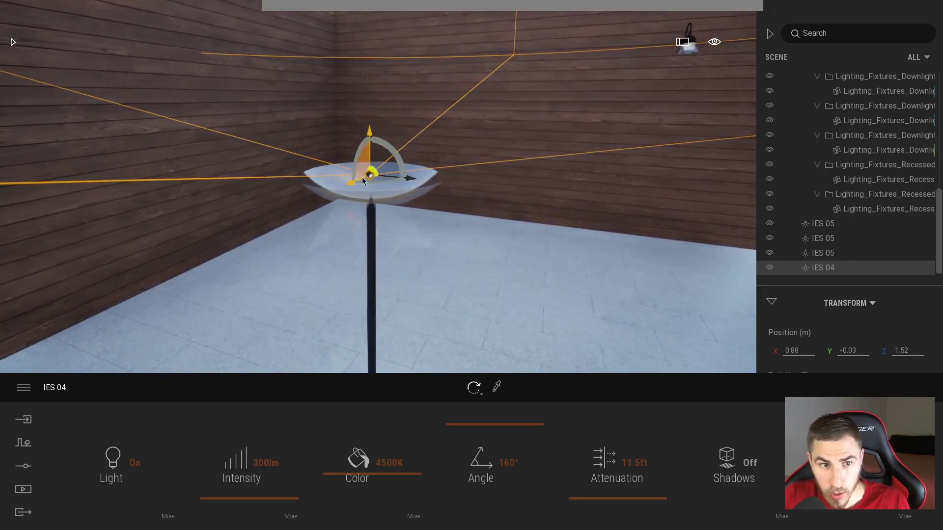
right_drag(361, 178, 372, 177)
key(s)
key(s)
right_drag(373, 319, 447, 301)
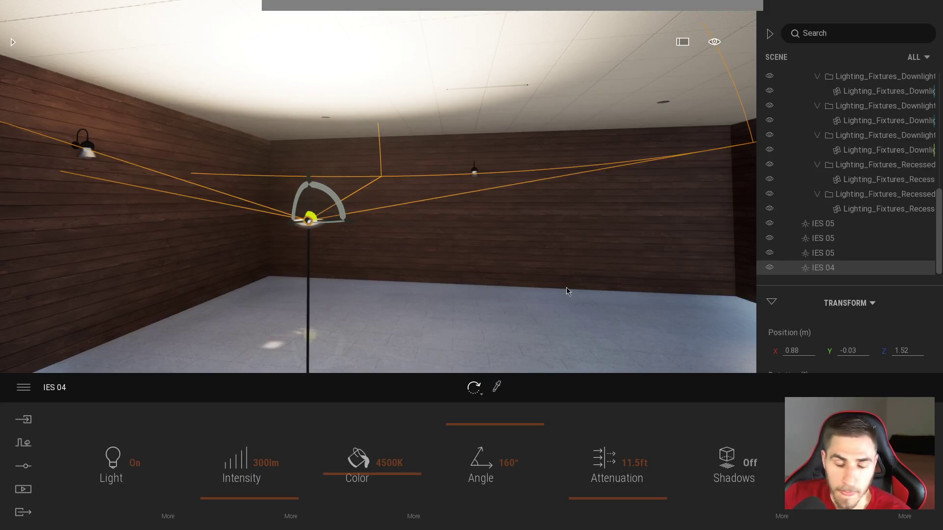
right_drag(515, 271, 463, 285)
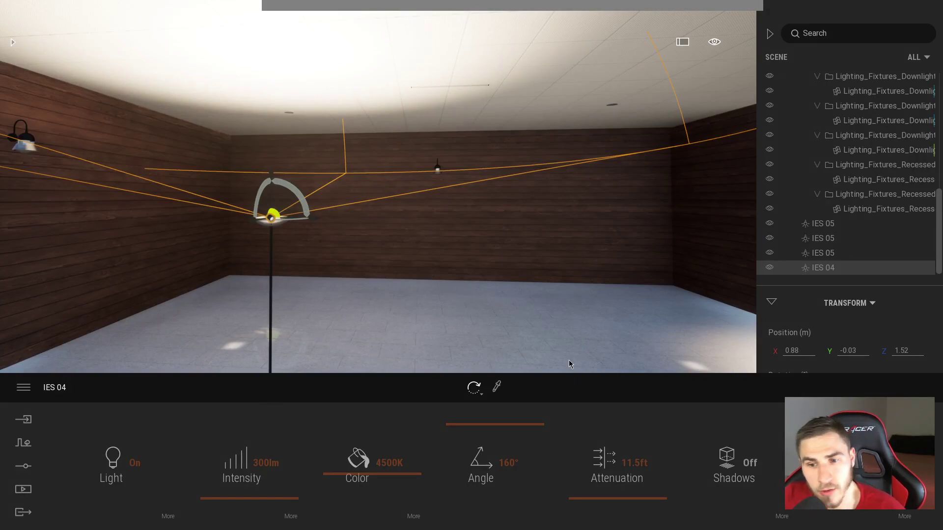
right_drag(508, 302, 489, 325)
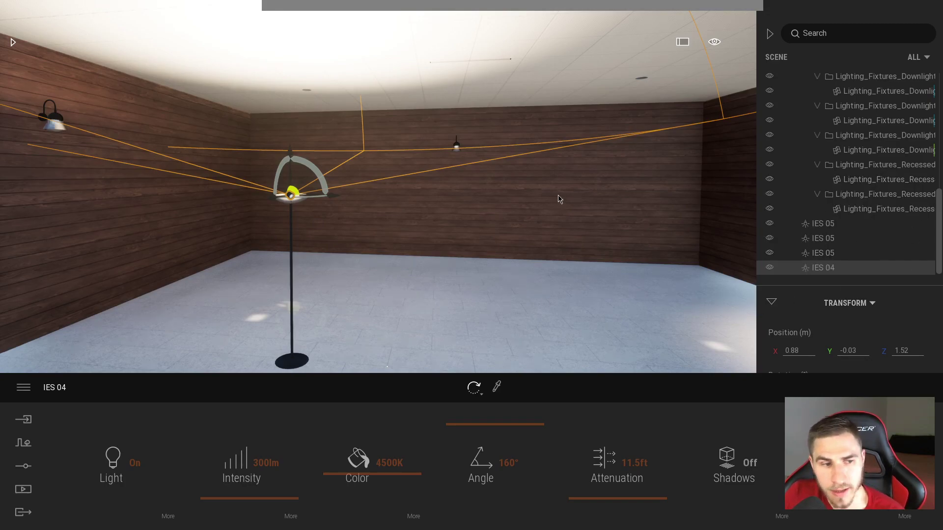
right_drag(477, 243, 477, 244)
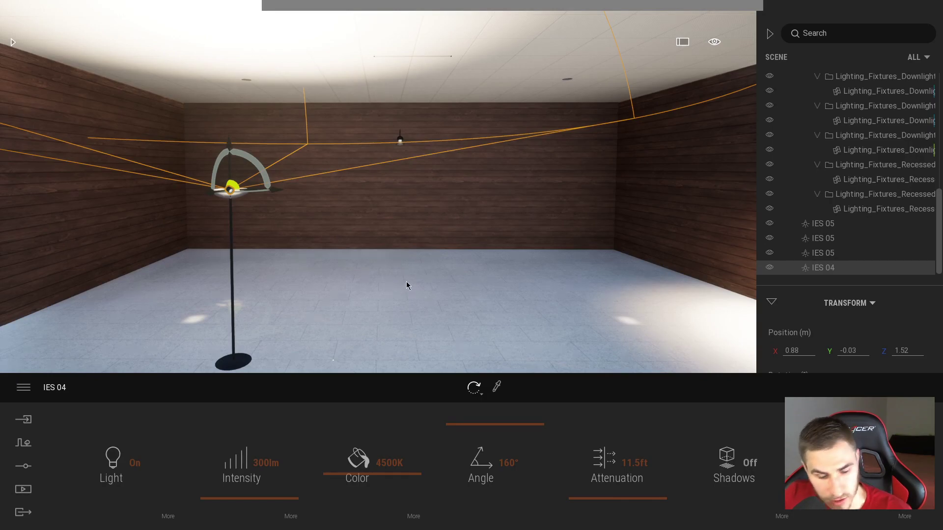
- Select the ceiling downlight near the wall lamp and move it out of its ceiling group to sit among the IES 05 lights
key(w)
right_drag(385, 281, 510, 197)
key(s)
right_drag(378, 102, 378, 102)
click(372, 102)
right_drag(408, 232, 389, 241)
click(873, 181)
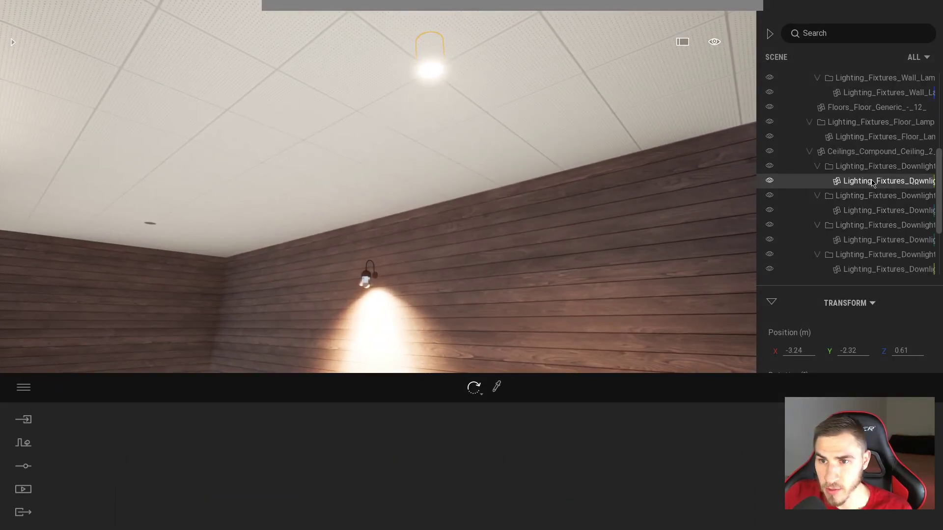
drag(872, 182, 826, 219)
- Hide the first IES 05 light and switch the moved downlight and second IES 05 off and on to identify the matching light
click(832, 208)
click(770, 209)
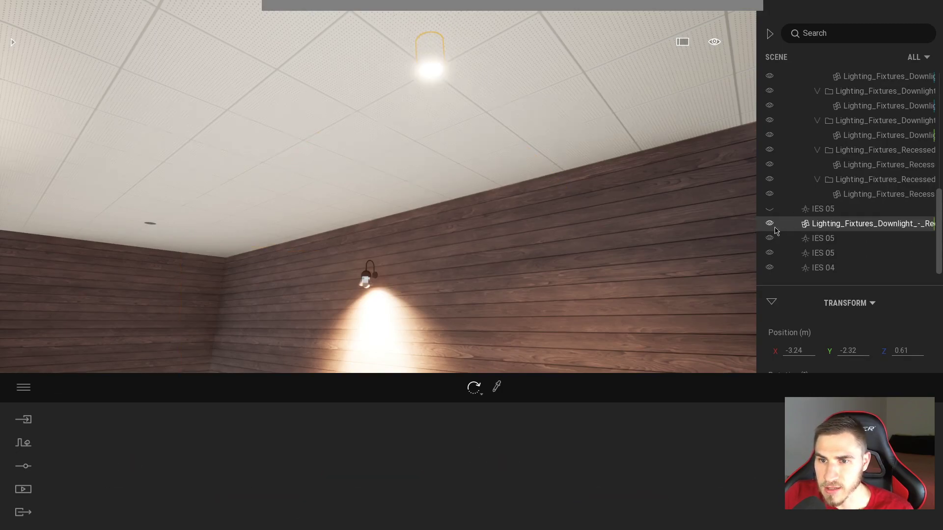
click(769, 224)
click(770, 238)
click(770, 223)
click(770, 238)
- Create a new container at the second IES 05 light and name it Light
click(828, 238)
right_click(825, 239)
click(825, 248)
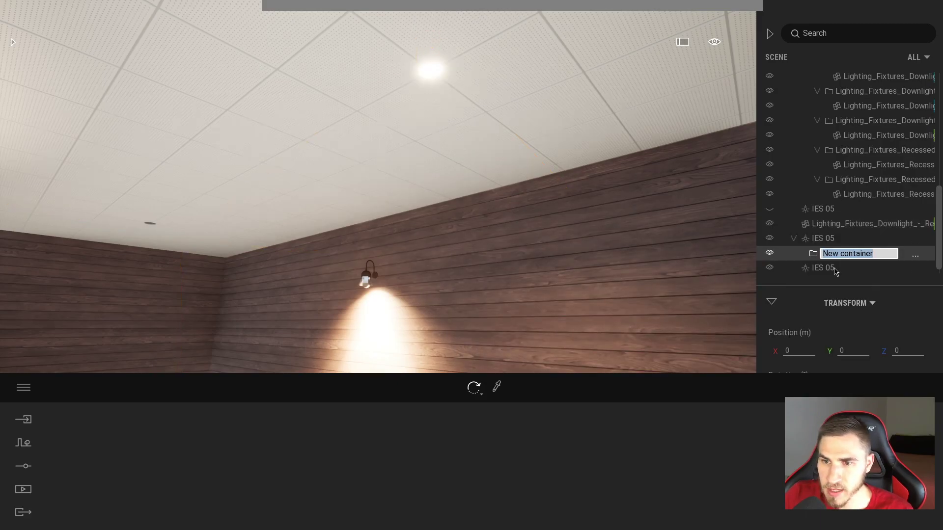
text(Ligh)
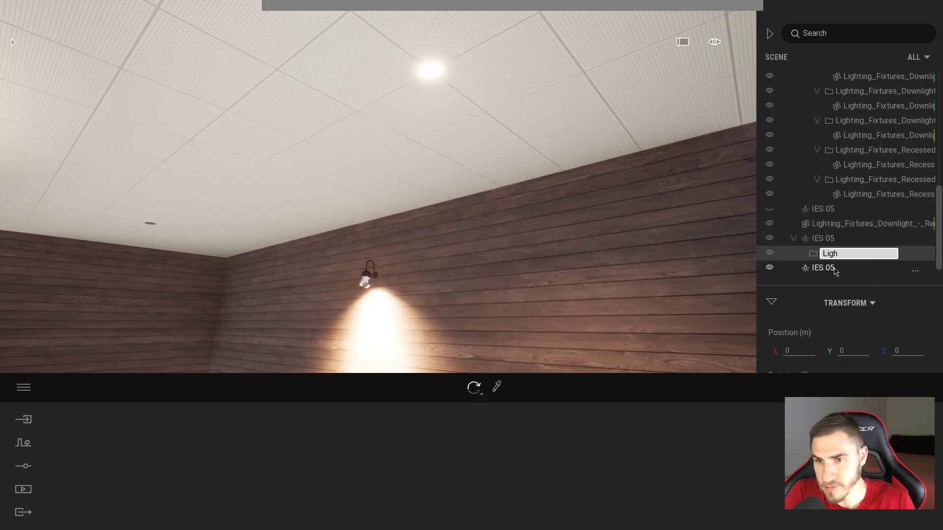
text(t)
key(Return)
- Move the second IES 05 light and its downlight fixture into the Light container
mouse_move(815, 240)
mouse_down()
mouse_move(830, 247)
mouse_move(820, 219)
mouse_move(830, 221)
mouse_move(805, 224)
mouse_up()
click(823, 241)
click(842, 215)
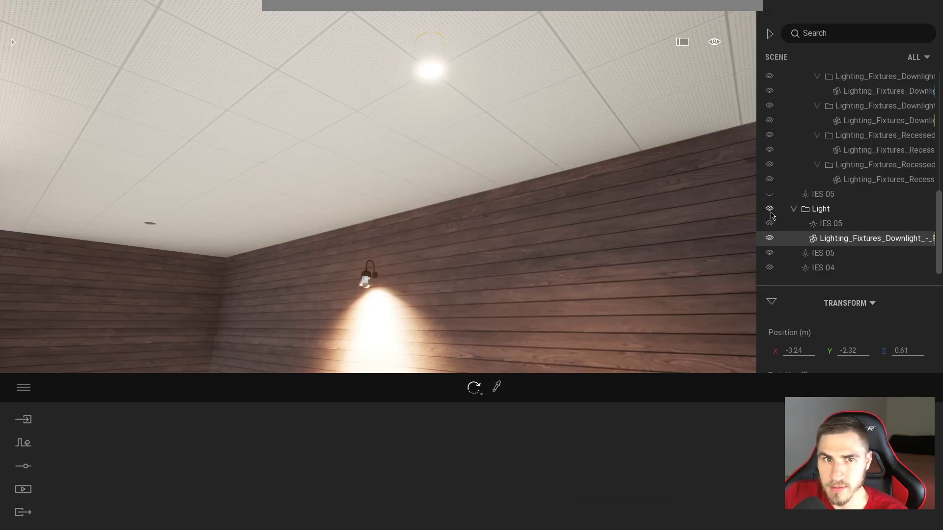
- Add the Light container to the user library and show the user library's contents
right_click(822, 210)
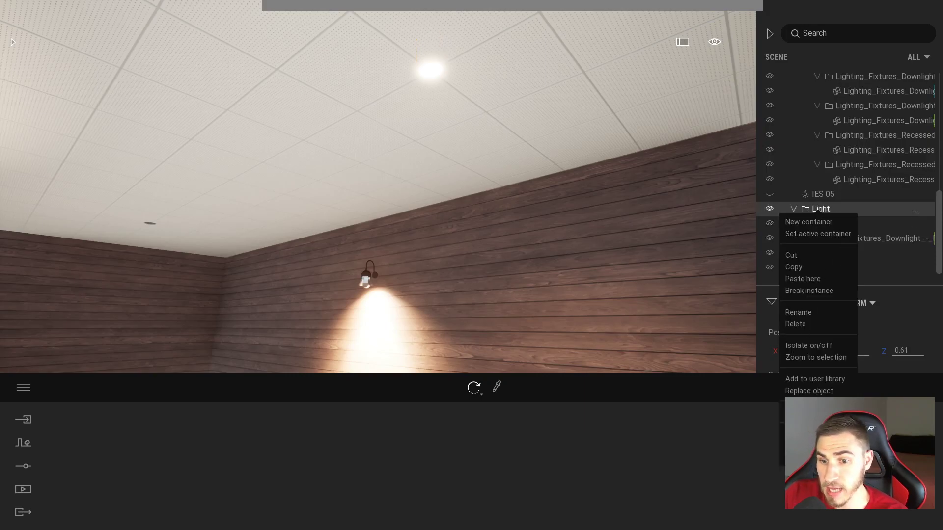
click(822, 380)
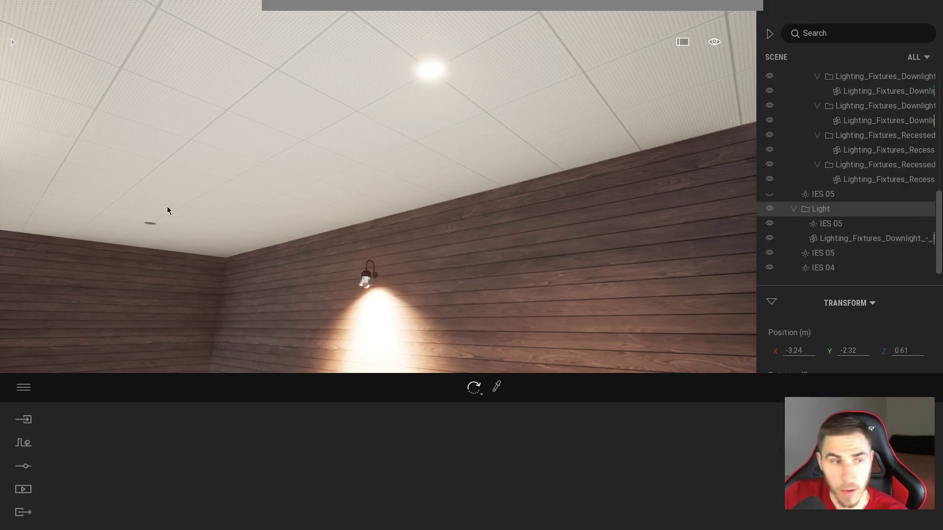
click(13, 45)
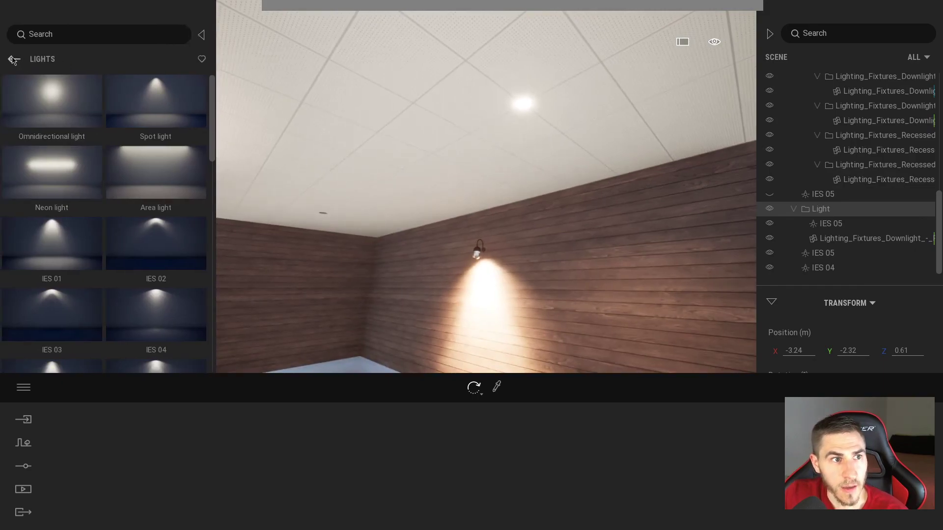
click(14, 60)
scroll(123, 304, down, 2)
click(55, 354)
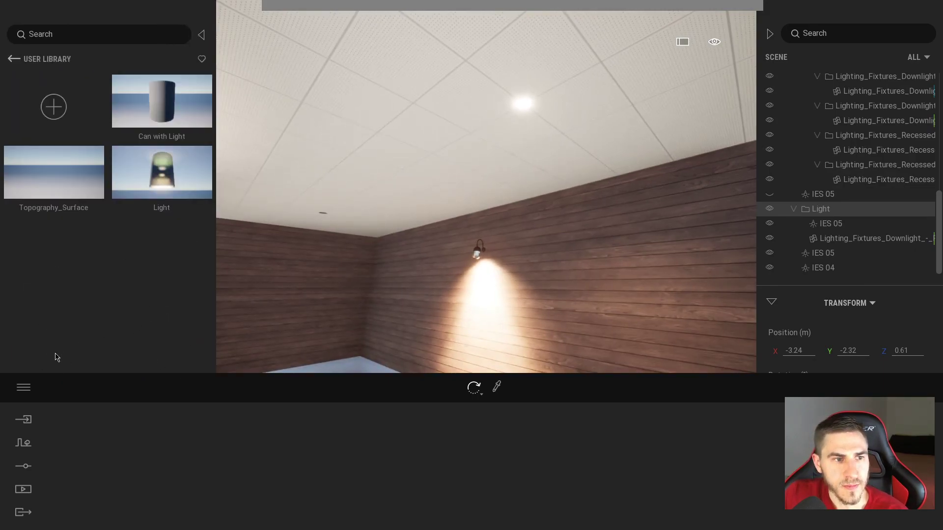
- Place a copy of the saved Light from the user library in the middle of the room
right_drag(395, 236, 369, 239)
right_drag(496, 221, 506, 221)
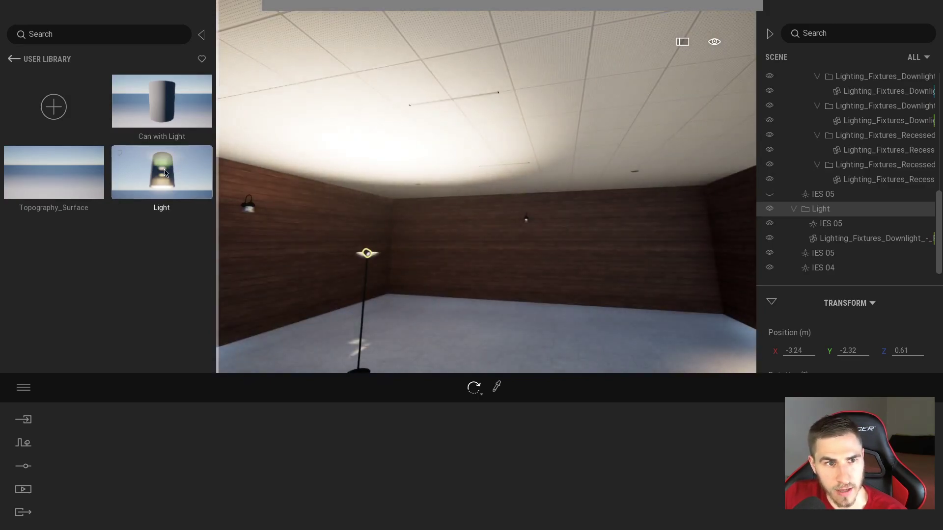
drag(162, 171, 544, 349)
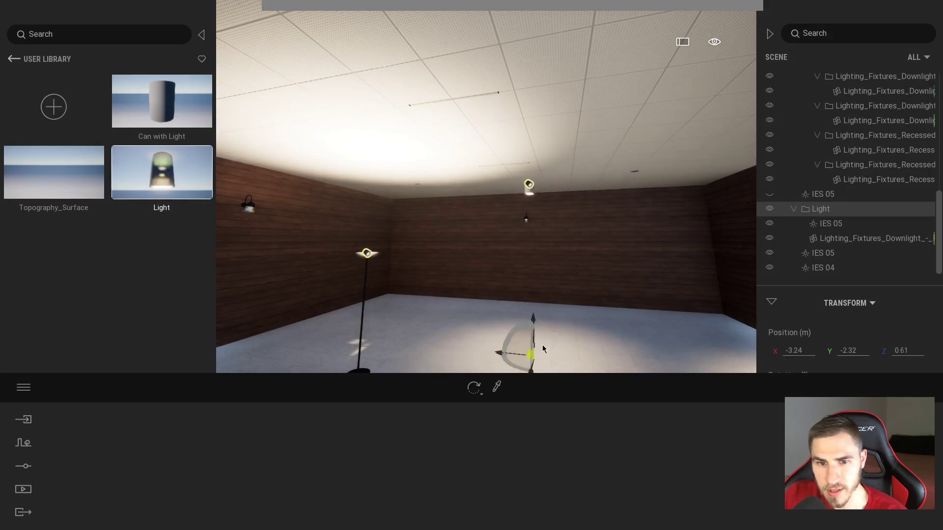
right_drag(543, 349, 505, 344)
drag(506, 344, 564, 317)
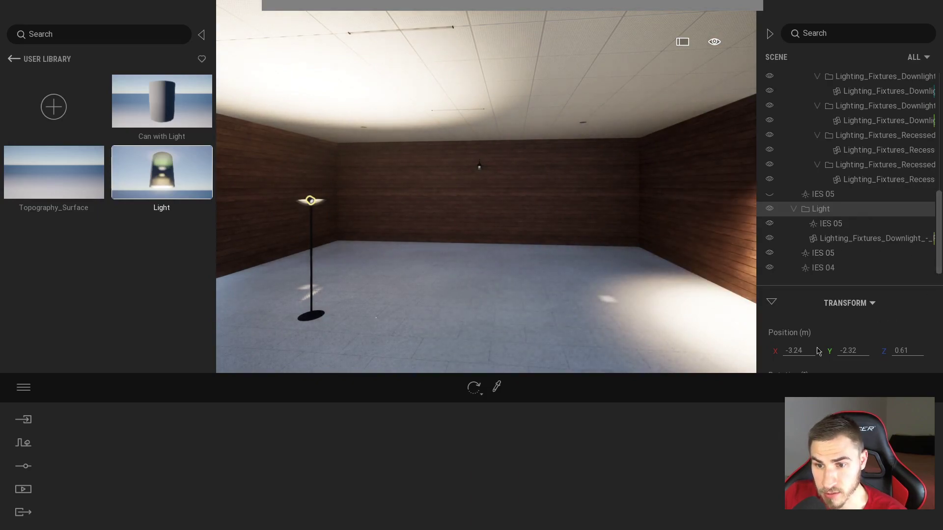
drag(794, 319, 541, 314)
key(Escape)
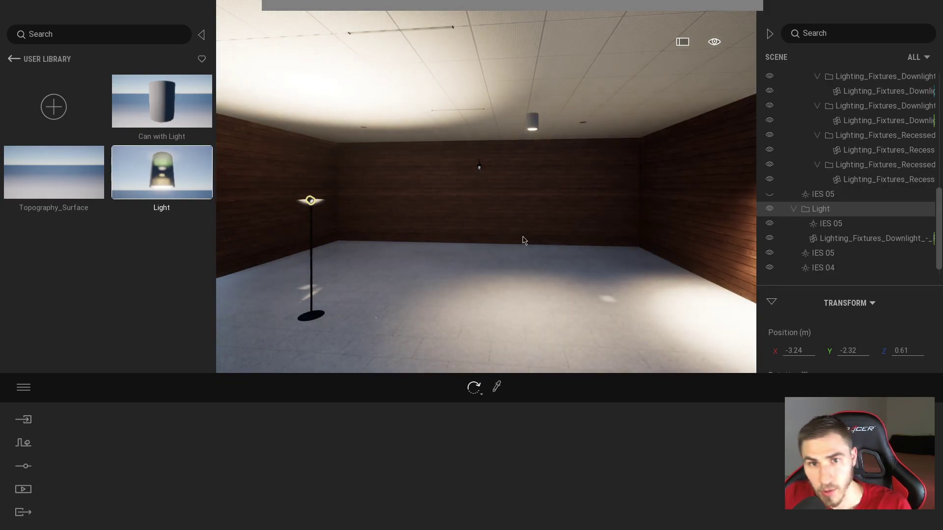
- Select the placed copy's downlight fixture and raise it slightly toward the ceiling
click(534, 126)
drag(535, 283, 533, 271)
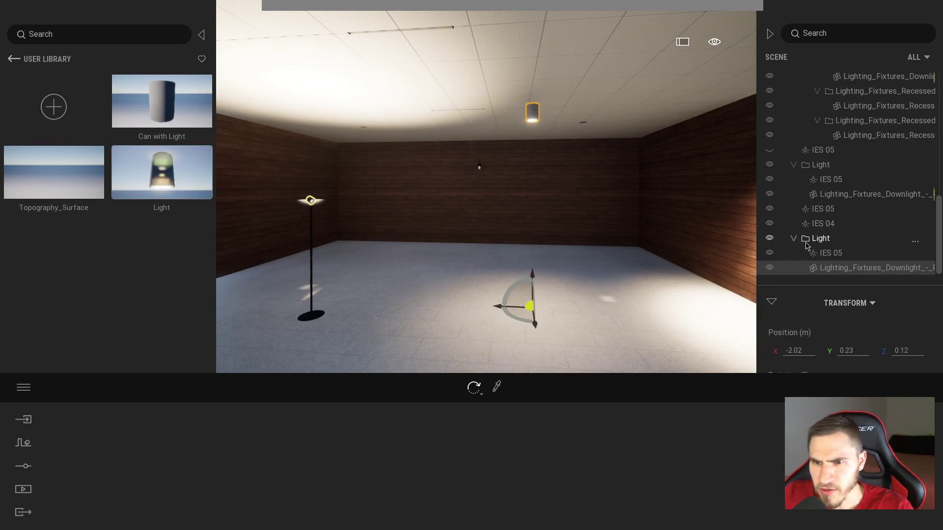
scroll(865, 192, up, 2)
scroll(864, 185, down, 2)
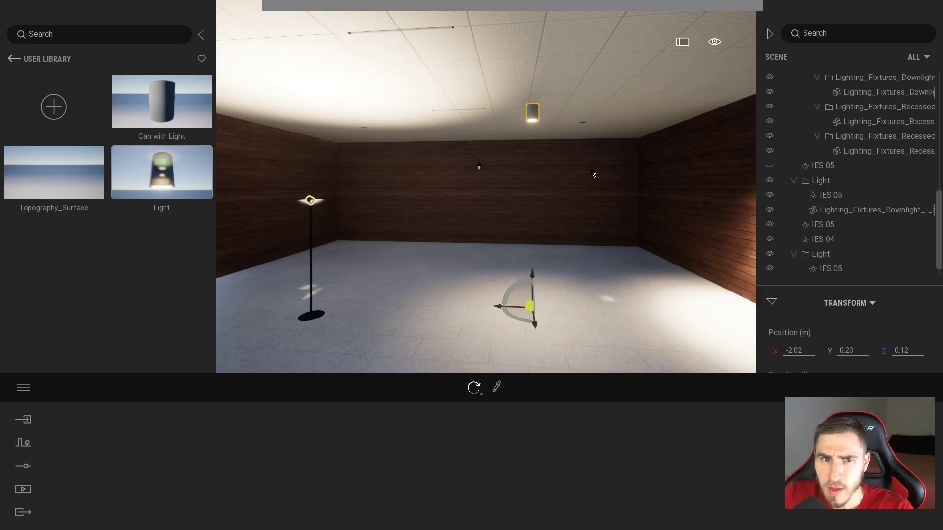
- Select the recessed ceiling downlight near the far wall and replace it with the saved Light from the user library
right_drag(591, 169, 515, 258)
click(522, 224)
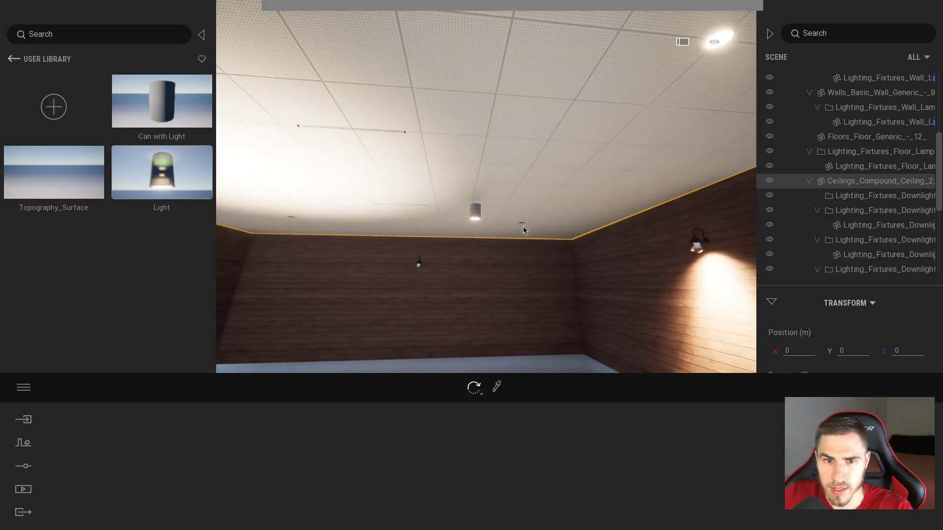
click(522, 226)
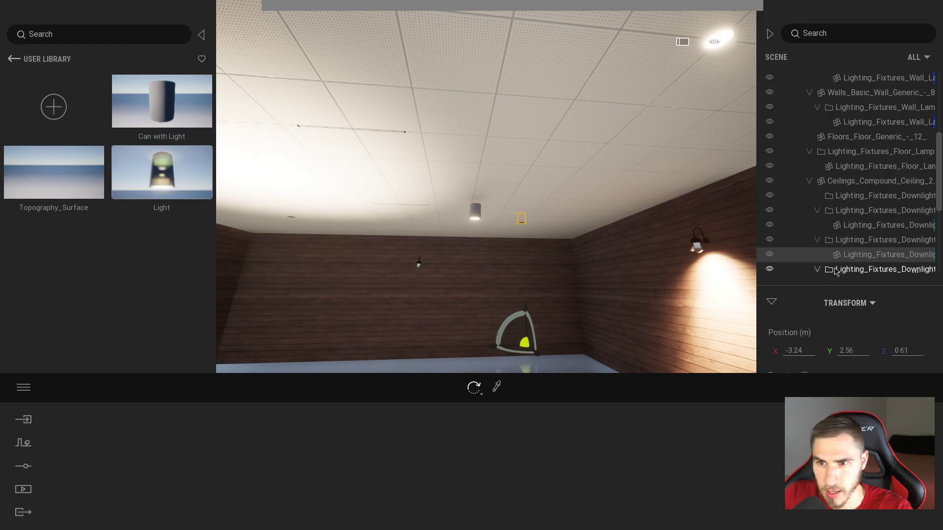
right_click(857, 255)
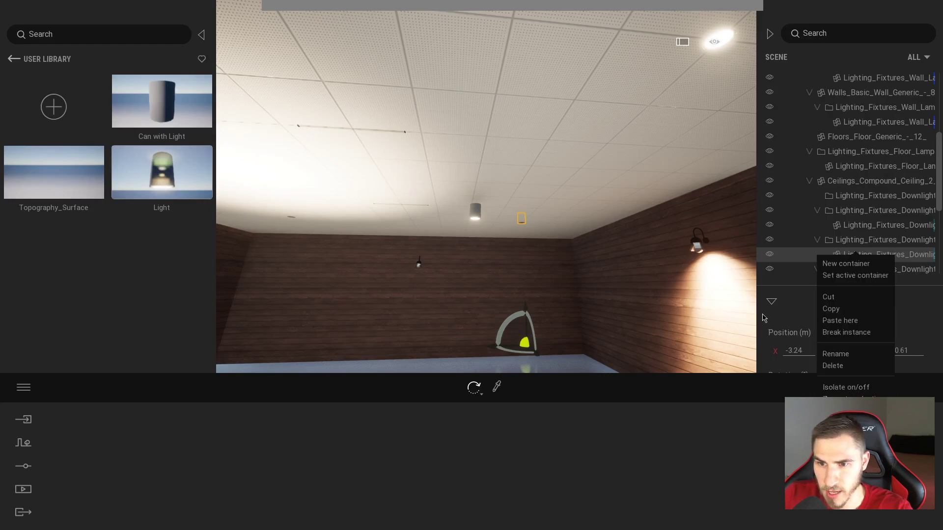
click(841, 410)
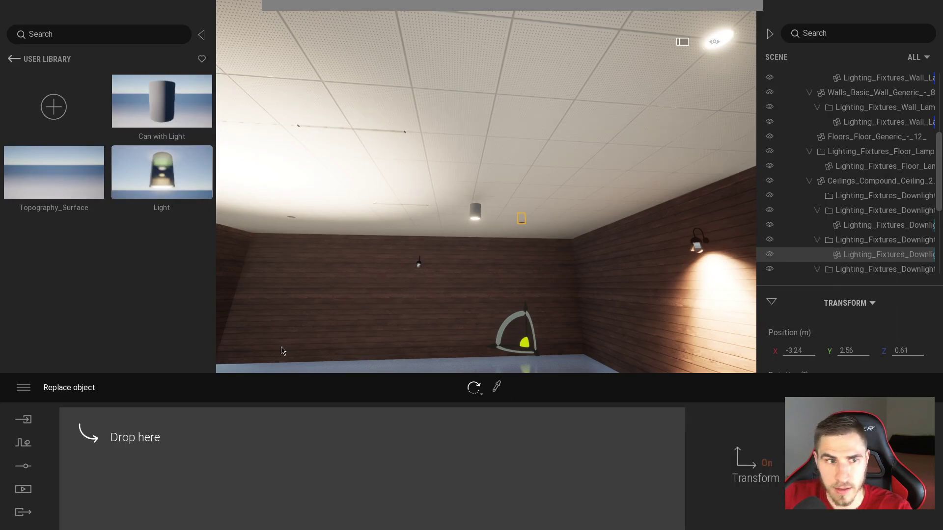
drag(161, 198, 336, 470)
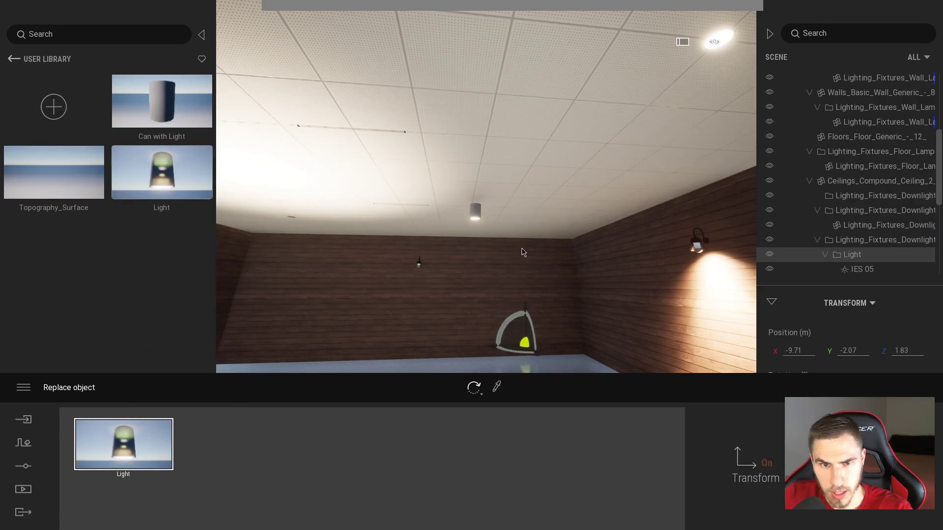
- Look outside the building for the replacement Light and examine where it sits relative to the ceiling
right_drag(526, 253, 614, 253)
key(w)
right_drag(550, 201, 566, 231)
key(s)
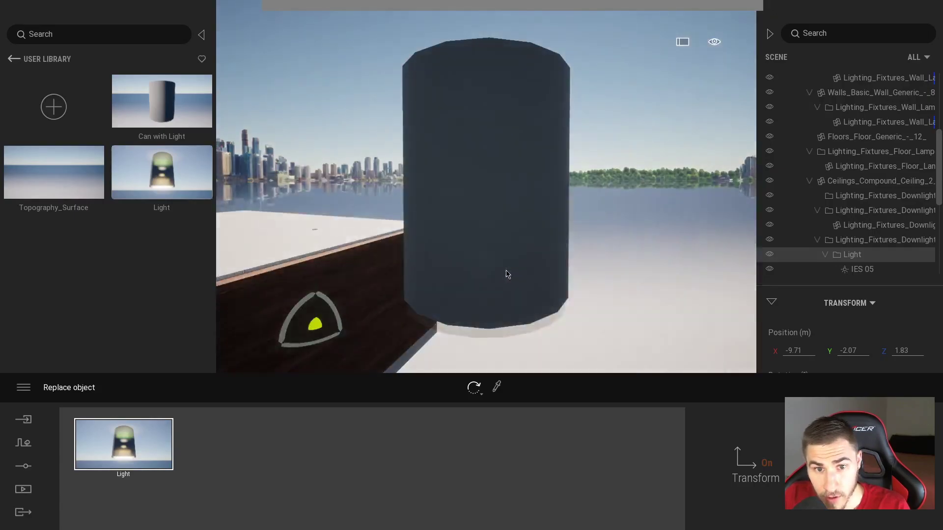
right_drag(507, 274, 604, 205)
key(s)
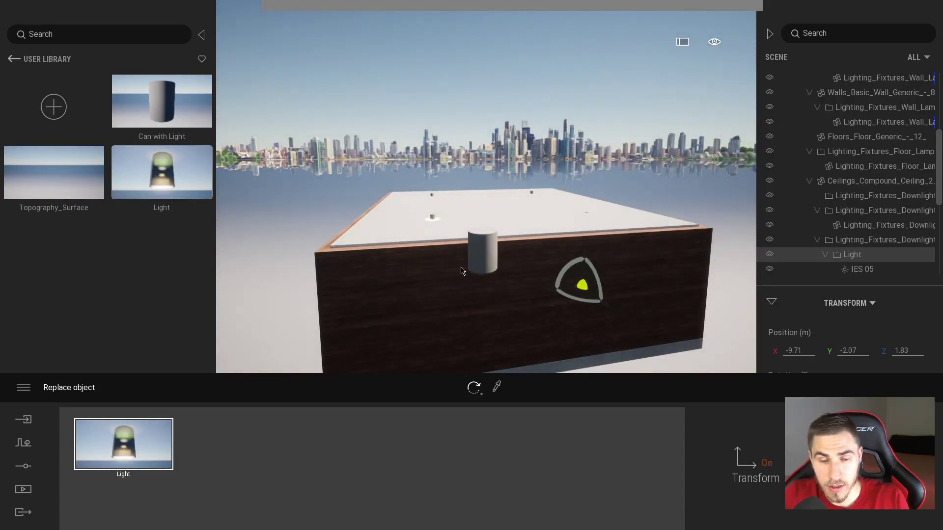
- Select the replacement's fixture outside the building and replace it with the saved Light from the user library
click(482, 262)
right_drag(423, 279, 469, 163)
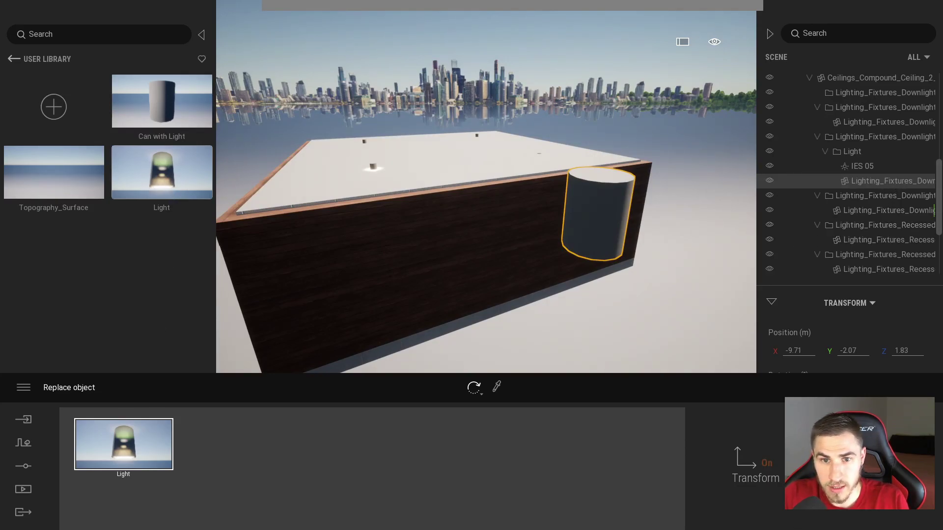
right_drag(530, 316, 389, 221)
key(w)
key(w)
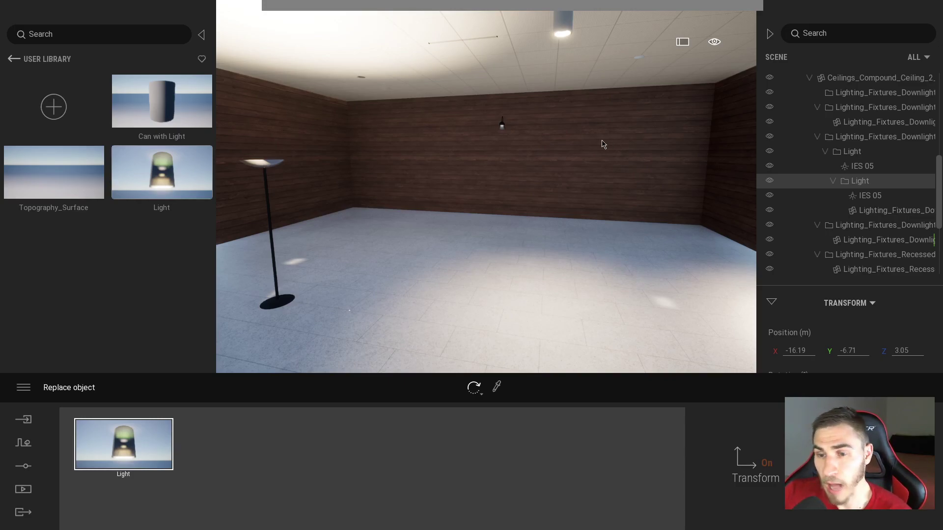
- Enlarge the transform properties area to show position, rotation and scale, and collapse the library
scroll(865, 187, down, 5)
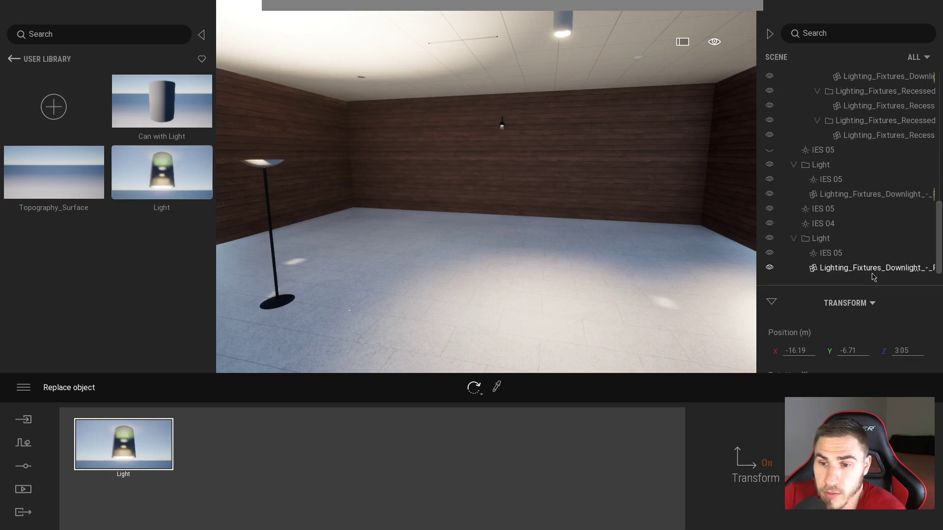
drag(862, 286, 863, 188)
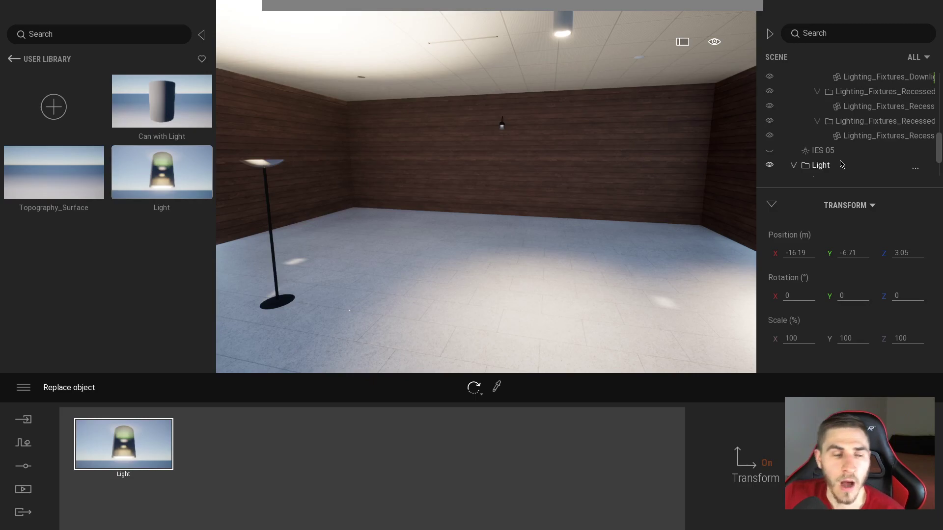
click(200, 33)
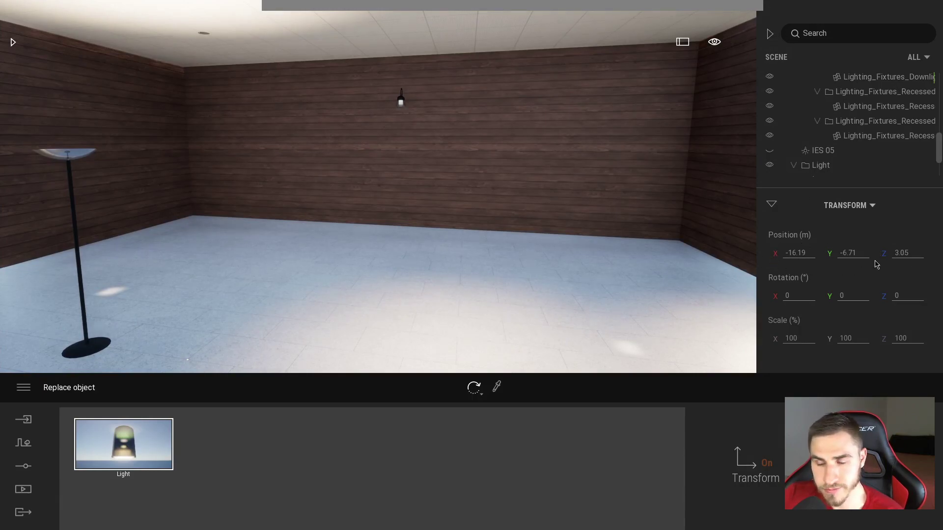
- Examine the placed Light, wall lamps and remaining ceiling downlights from several angles inside the room
right_drag(695, 269, 696, 267)
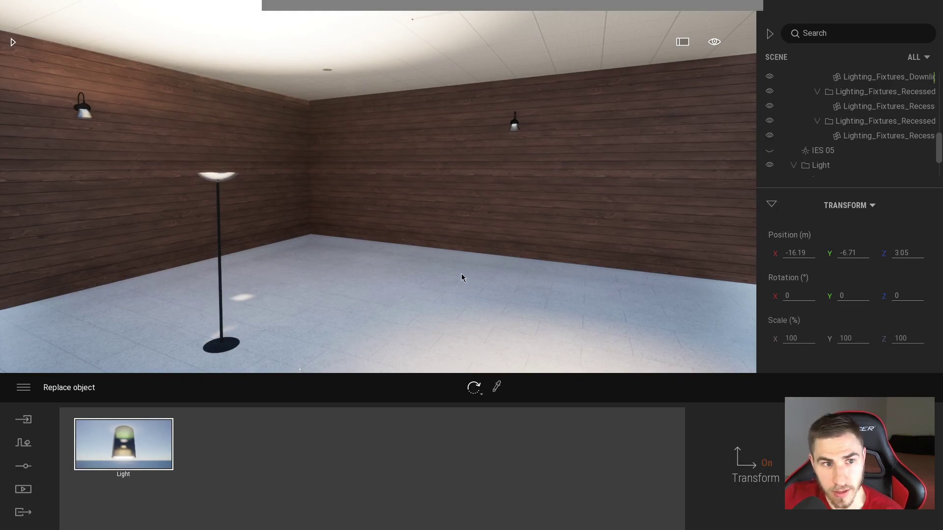
right_drag(424, 227, 427, 237)
right_drag(392, 319, 476, 311)
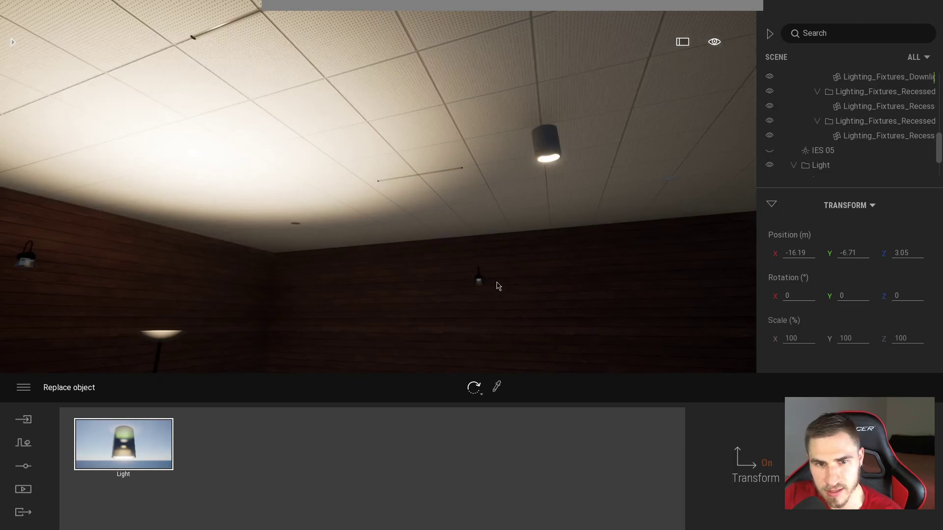
right_drag(500, 200, 502, 202)
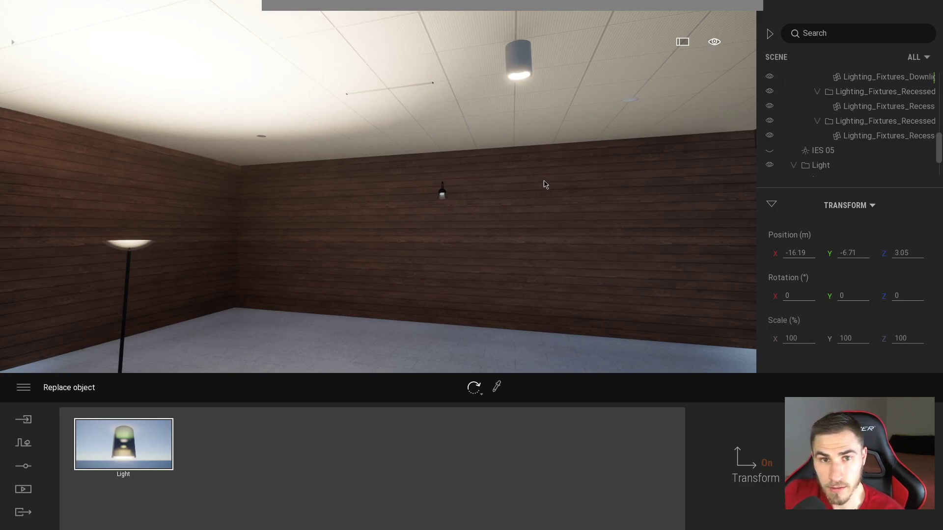
right_drag(482, 232, 275, 168)
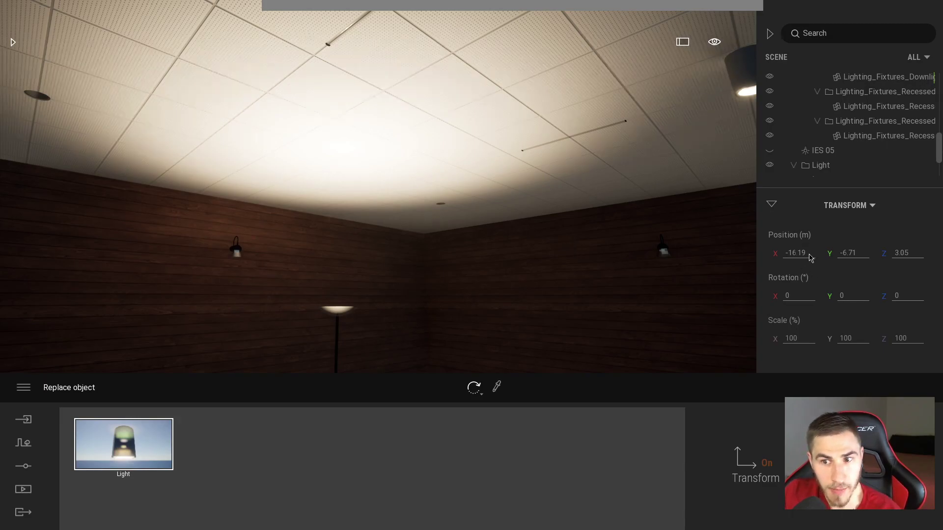
- Open the replacement Light's X and Y position values for editing
drag(802, 253, 787, 255)
drag(855, 250, 823, 251)
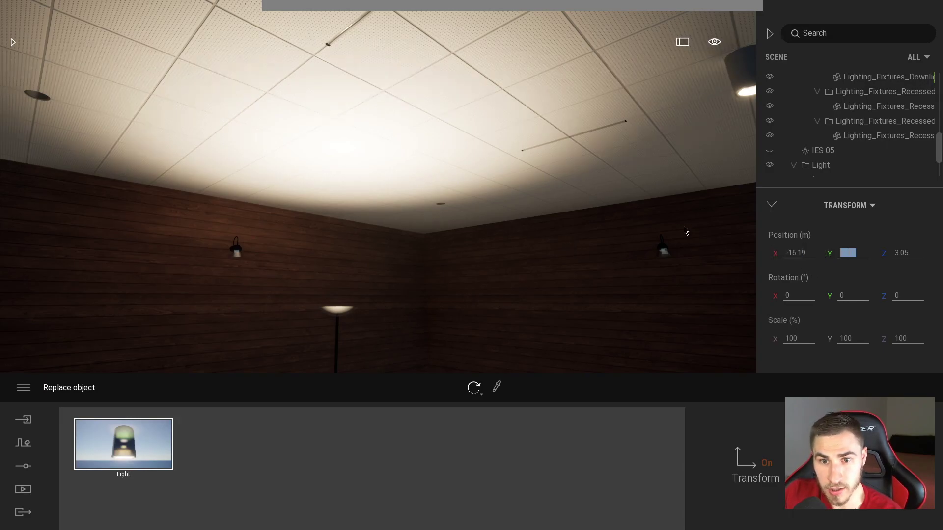
click(802, 245)
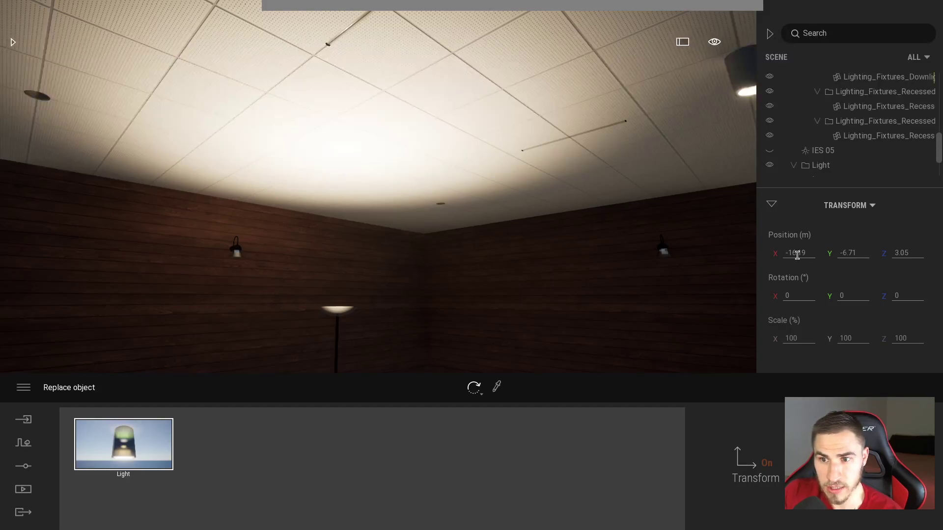